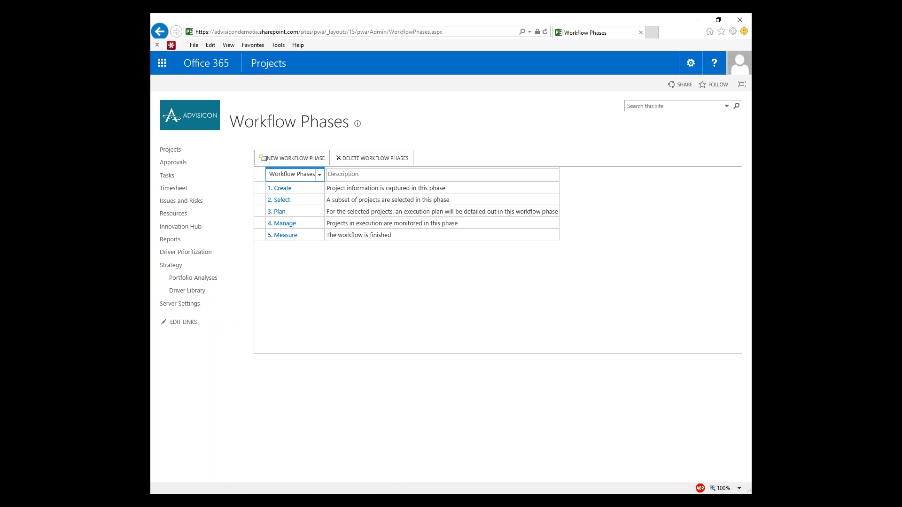
Step: Open the Workflow Stages list from the PWA settings and review the stages defined under each workflow phase
left_click(156, 21)
left_click(158, 29)
left_click(158, 31)
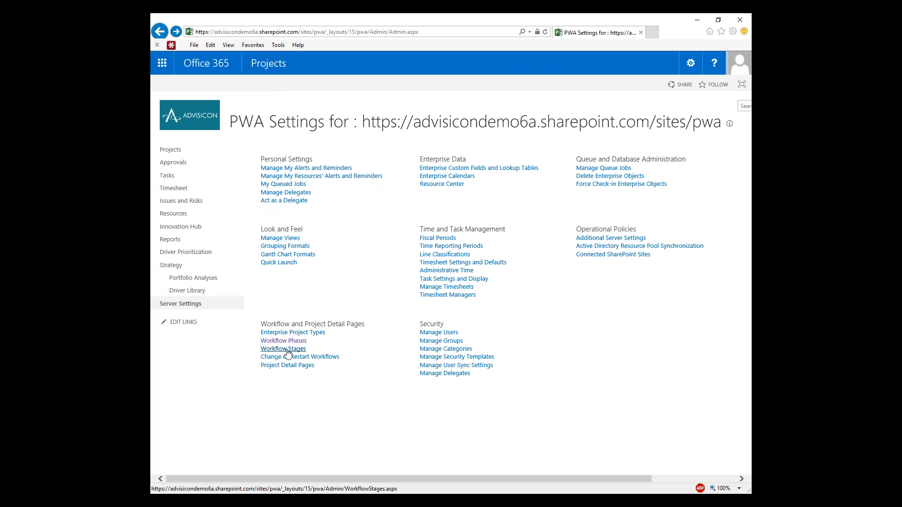
left_click(287, 350)
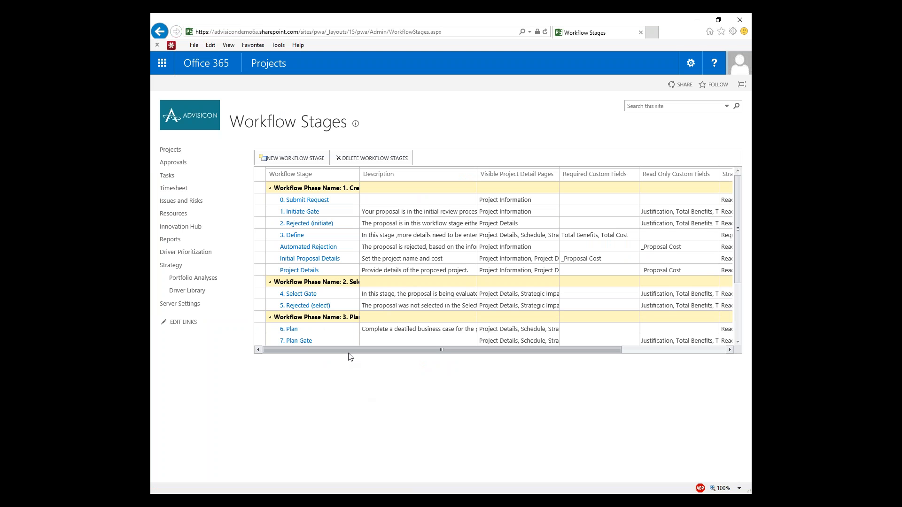
left_click(738, 272)
mouse_move(737, 269)
left_mouse_down()
mouse_move(734, 314)
mouse_move(738, 282)
left_mouse_up()
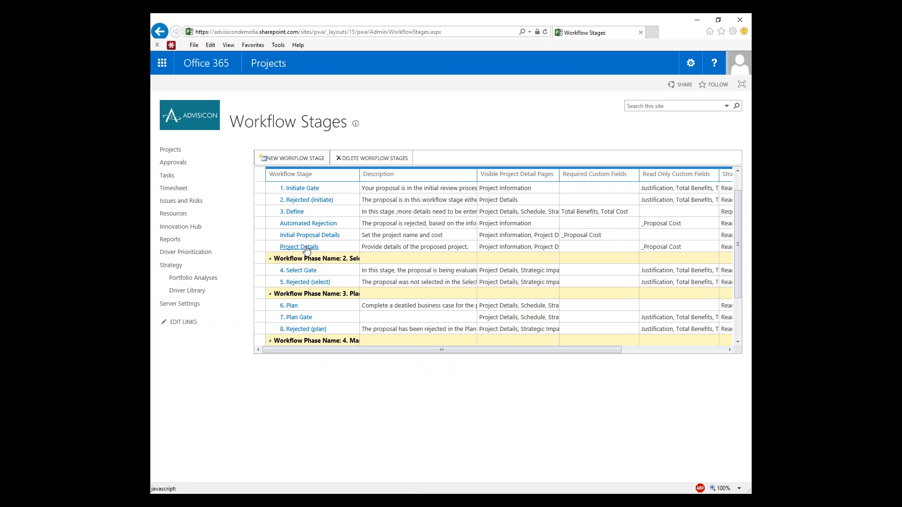
scroll(737, 275, "down", 3)
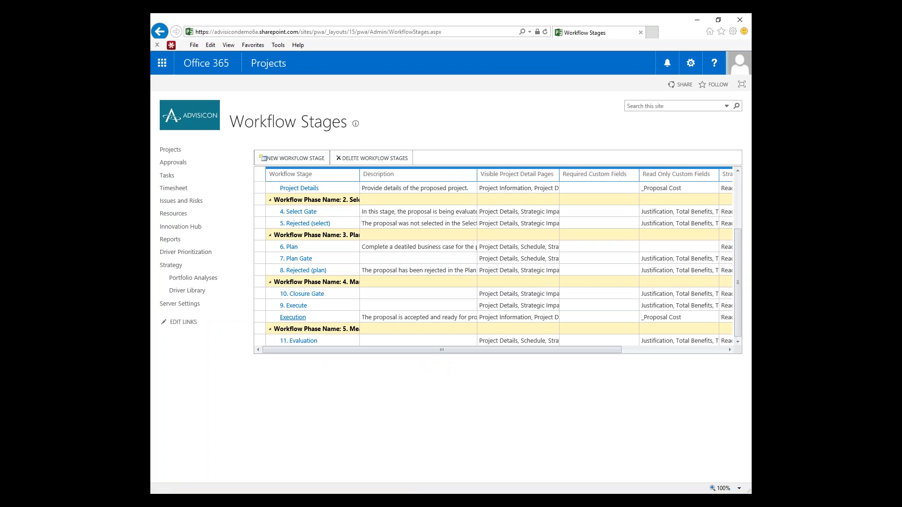
left_click(150, 406)
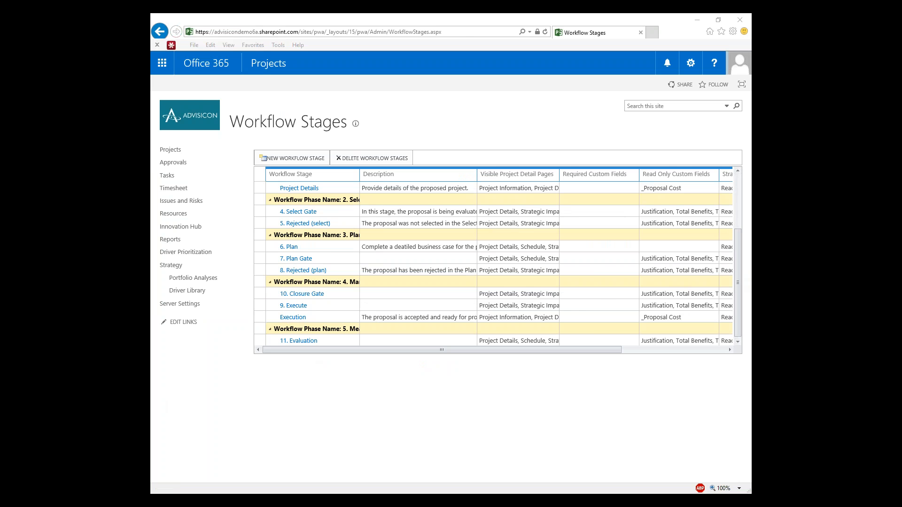
Step: Switch to the Branching Workflow diagram in Visio and examine its stages and the branch condition through to the Execution stage
key("alt+Tab")
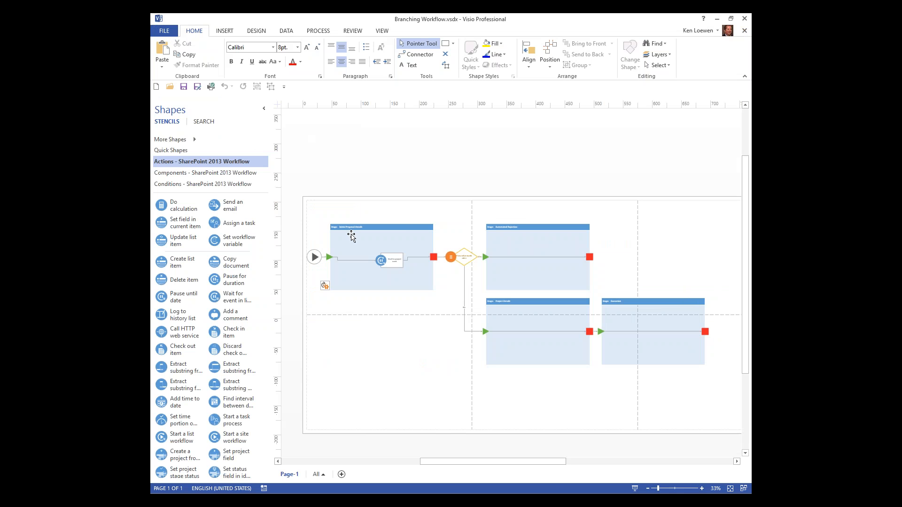
scroll(400, 244, "up", 5)
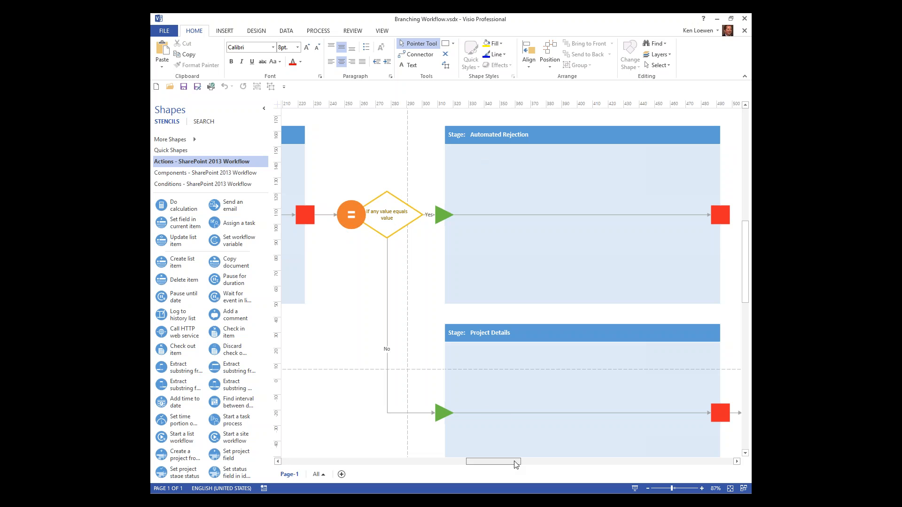
left_click_drag(517, 462, 557, 461)
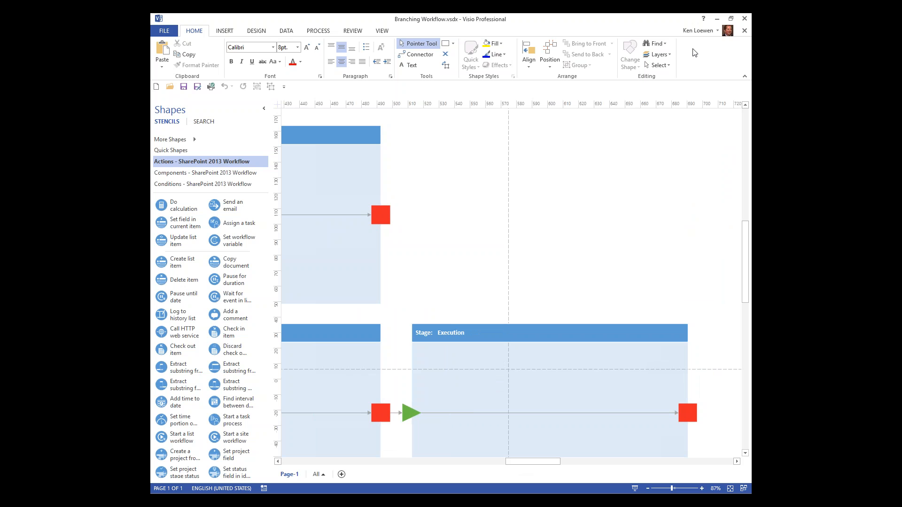
left_click(717, 19)
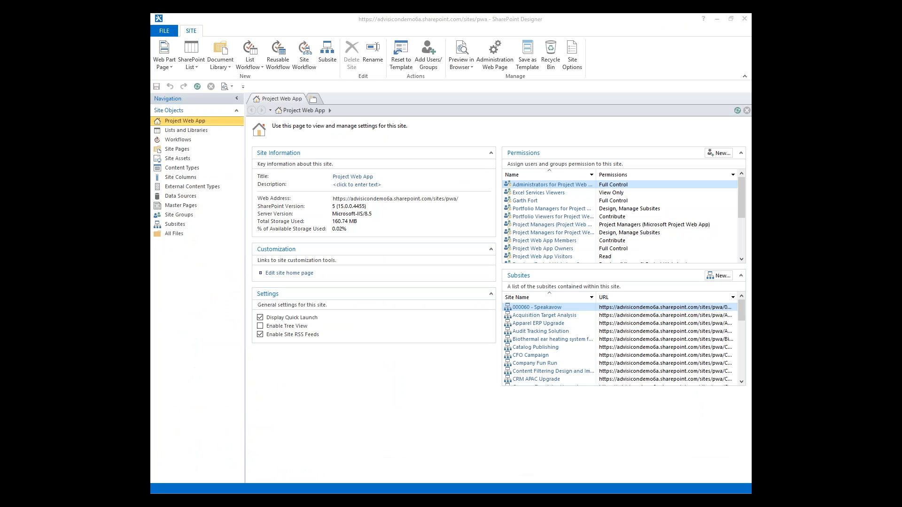
Step: In SharePoint Designer, create a Project Server site workflow named "Branching Workflow 2" with a description starting "Demo for Webinar Wed"
left_click(373, 23)
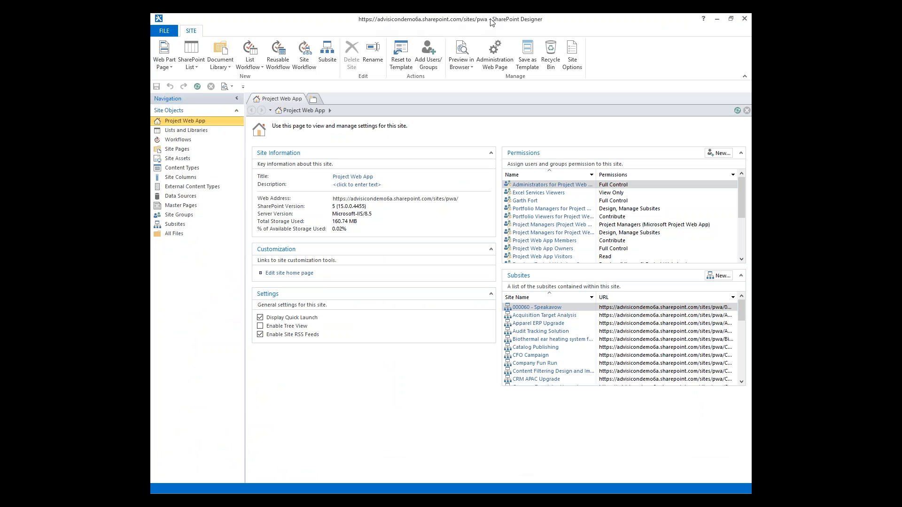
left_click(178, 140)
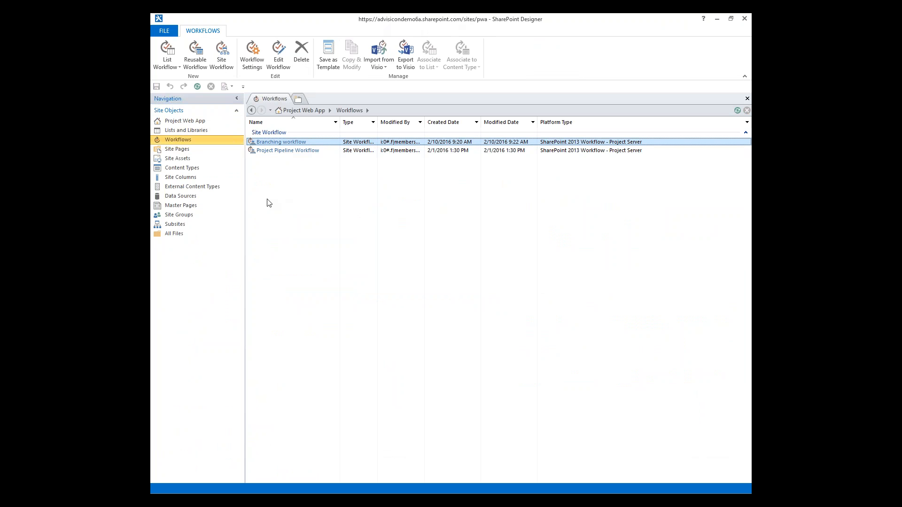
left_click(221, 54)
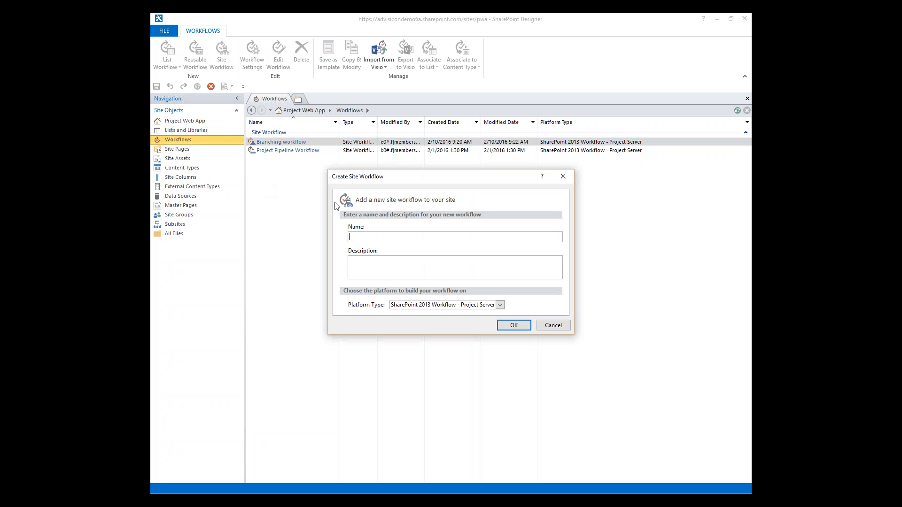
type("Brachning")
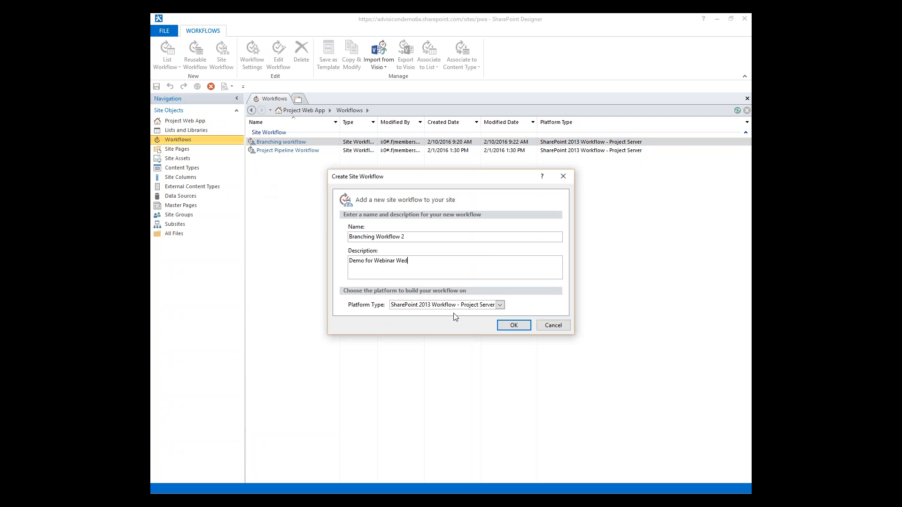
left_click(519, 327)
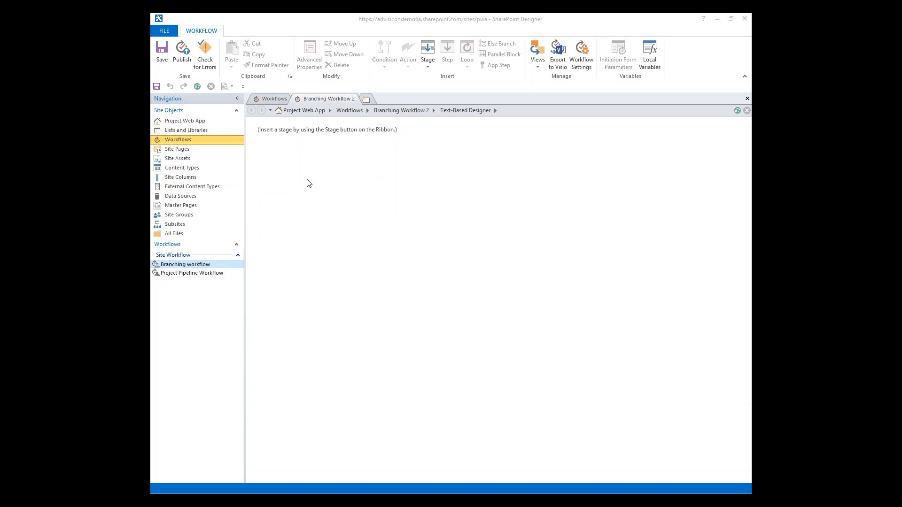
Step: Insert the Initial Proposal Details stage into the empty workflow and the Project Details stage below it
left_click(428, 64)
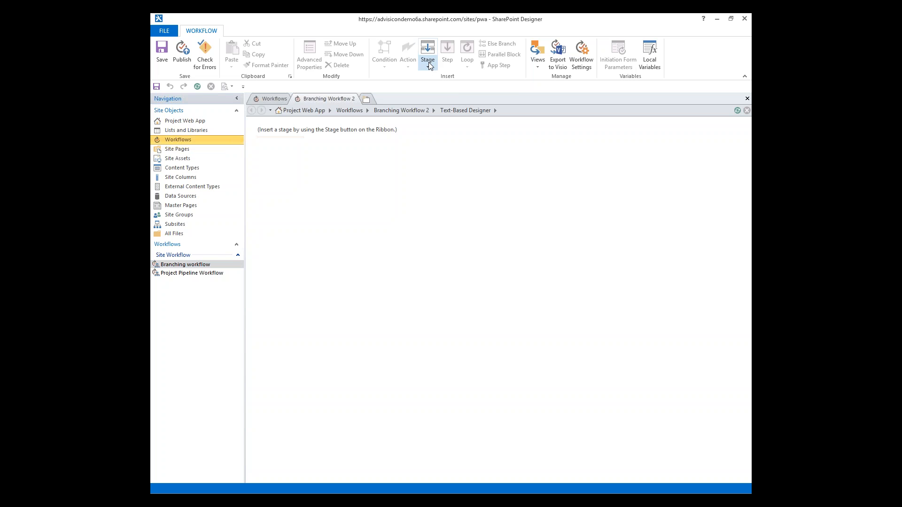
left_click(428, 65)
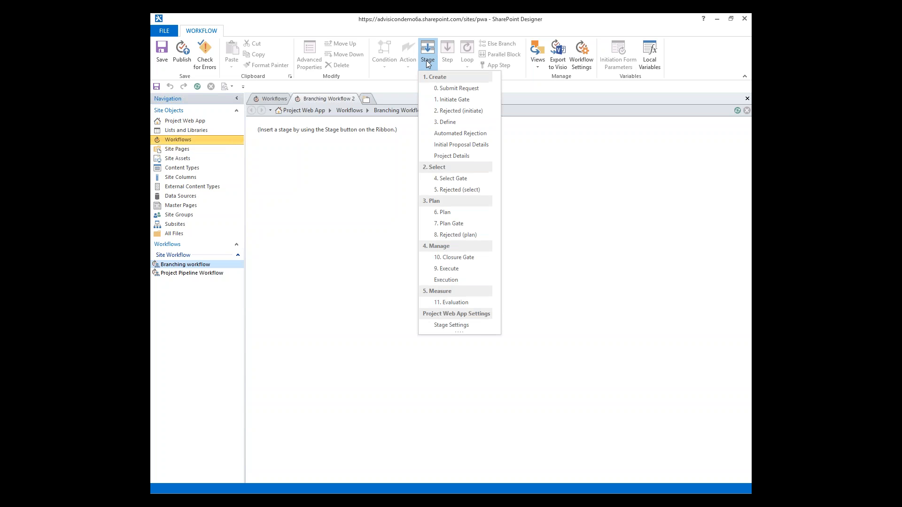
left_click(446, 145)
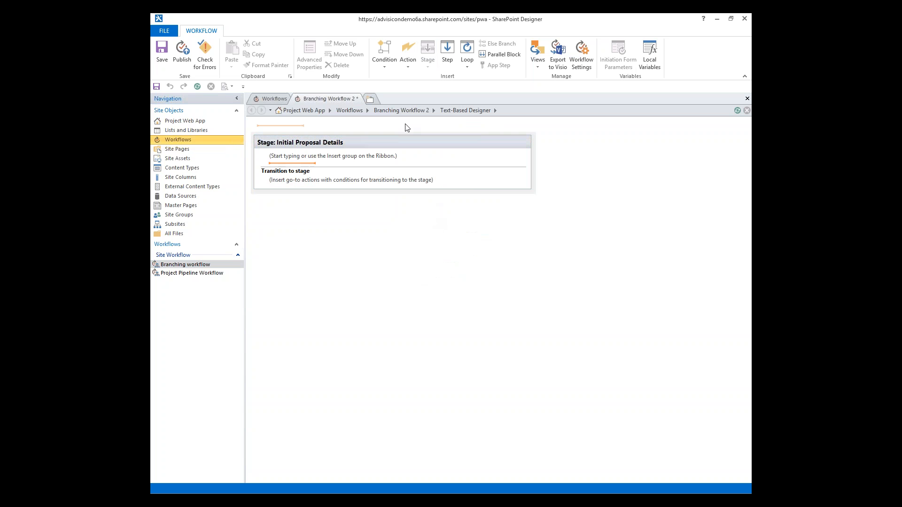
left_click(382, 210)
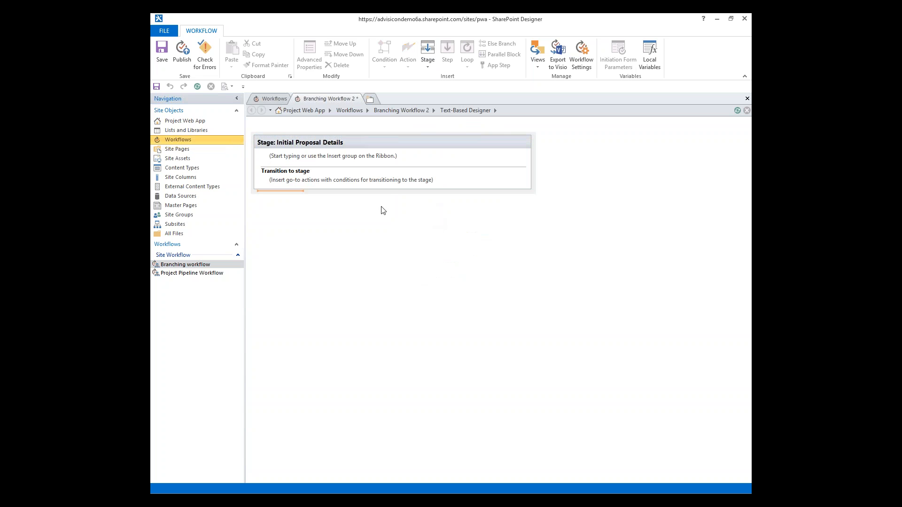
left_click(428, 61)
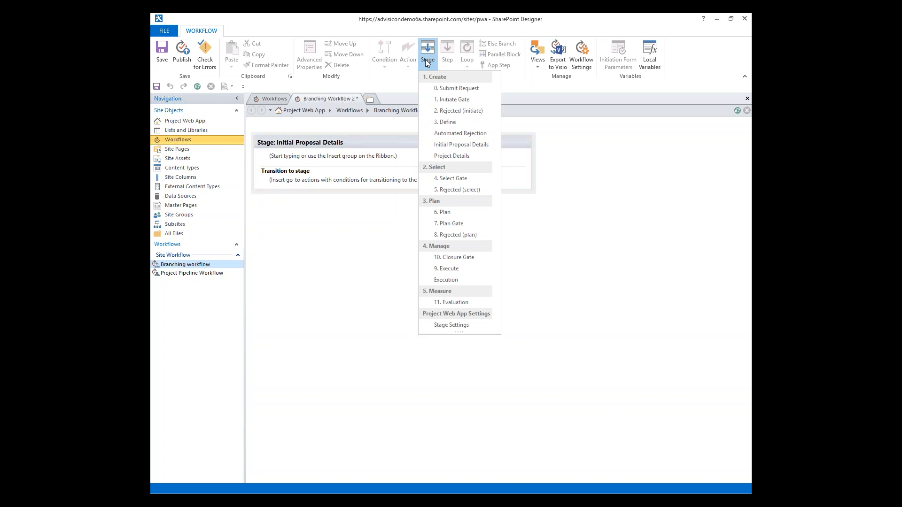
left_click(447, 154)
Step: Add the Automated Rejection and Execution stages below the Project Details stage
left_click(364, 294)
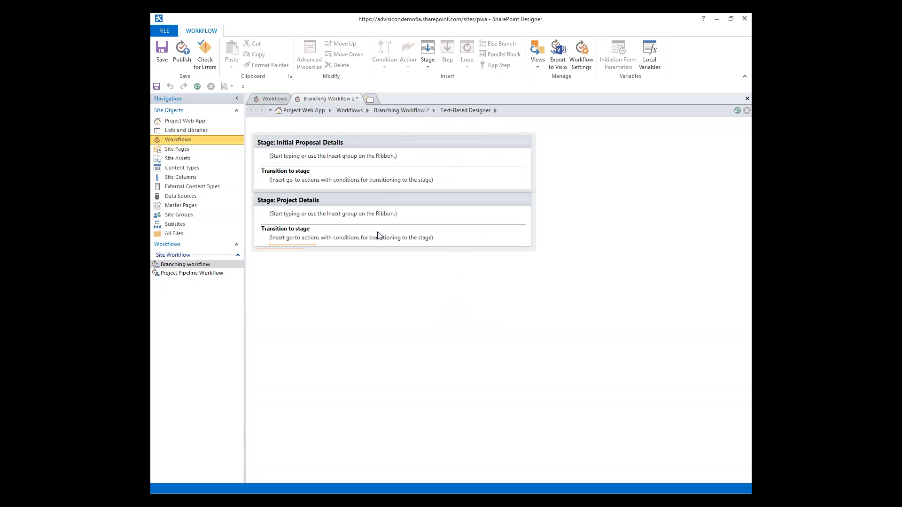
left_click(428, 65)
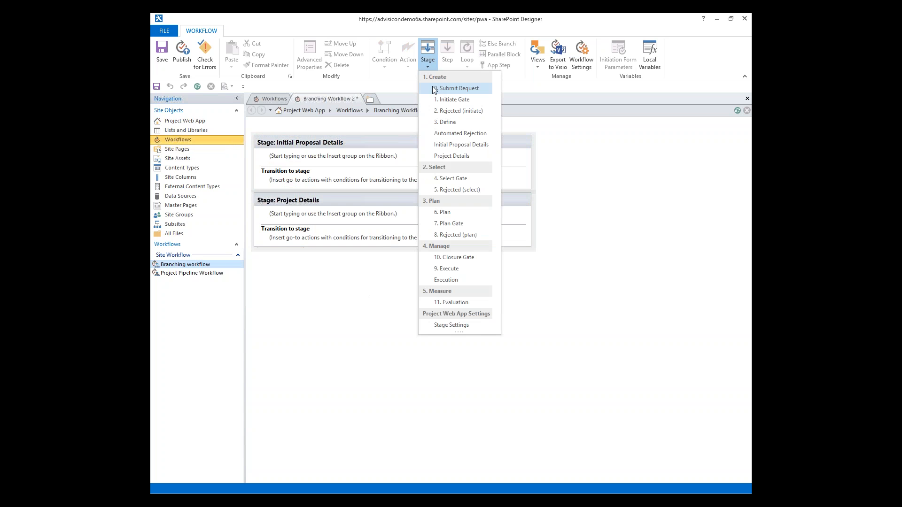
left_click(440, 137)
left_click(377, 337)
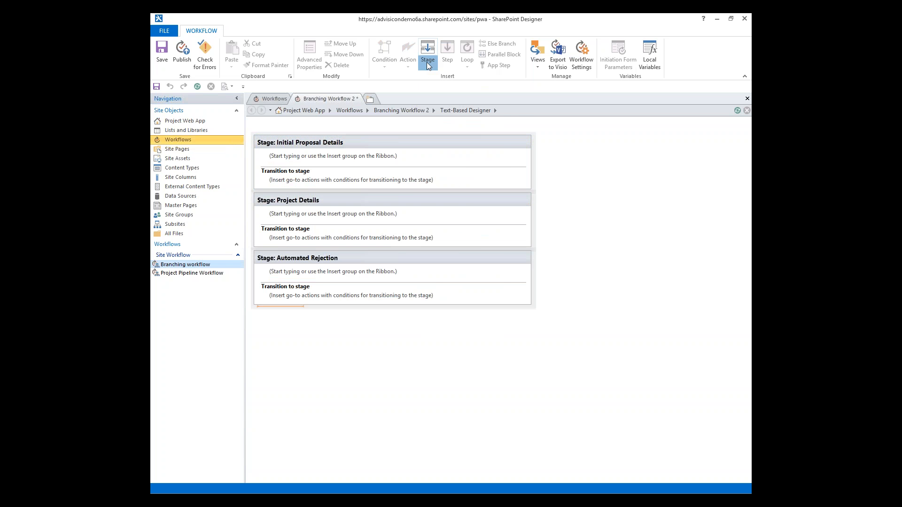
left_click(427, 57)
left_click(447, 280)
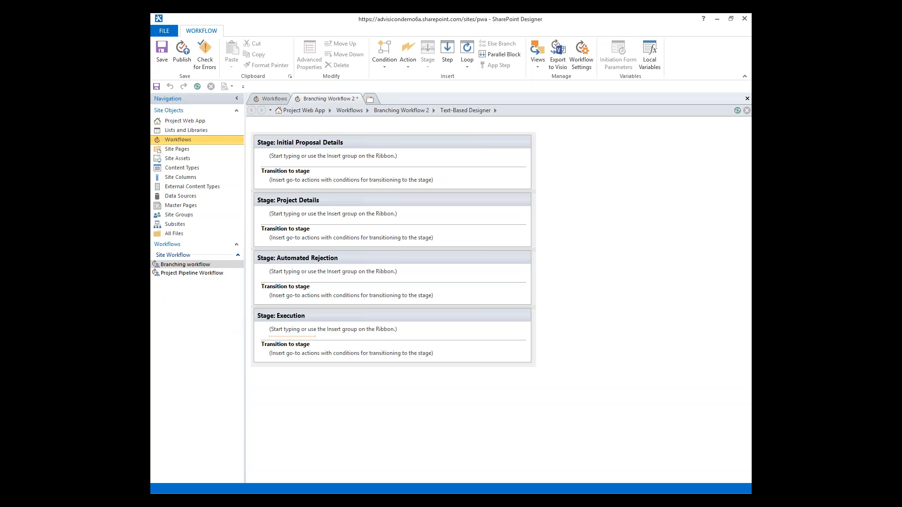
key("alt+Tab")
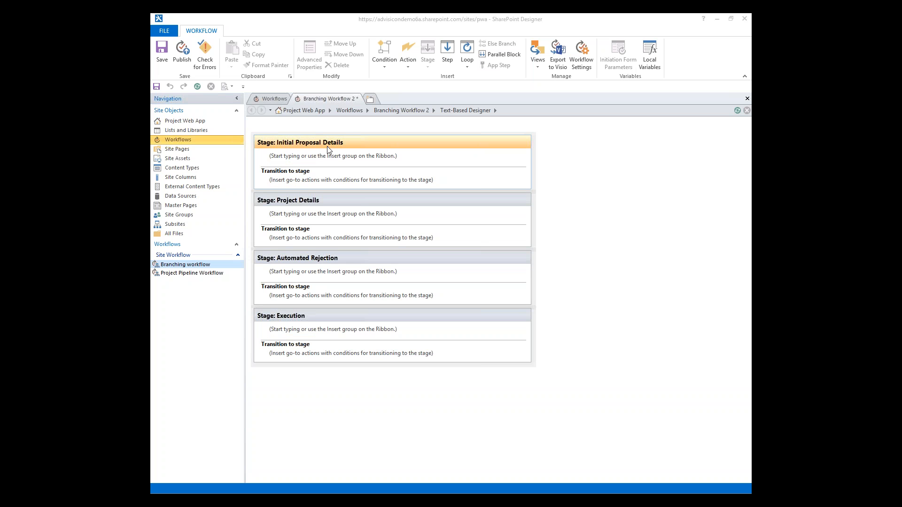
Step: Add a Wait for Project Event action to the Initial Proposal Details stage, using the event "When a project is submitted"
left_click(315, 167)
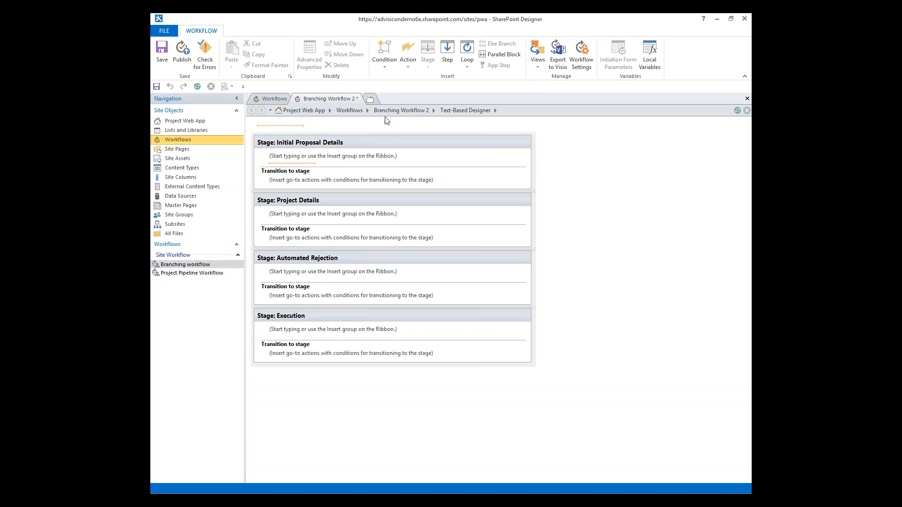
left_click(410, 52)
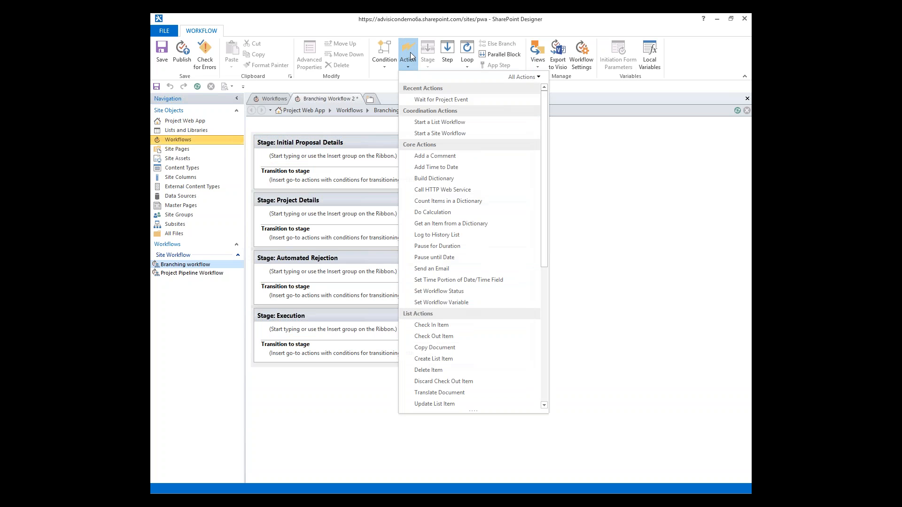
left_click(430, 99)
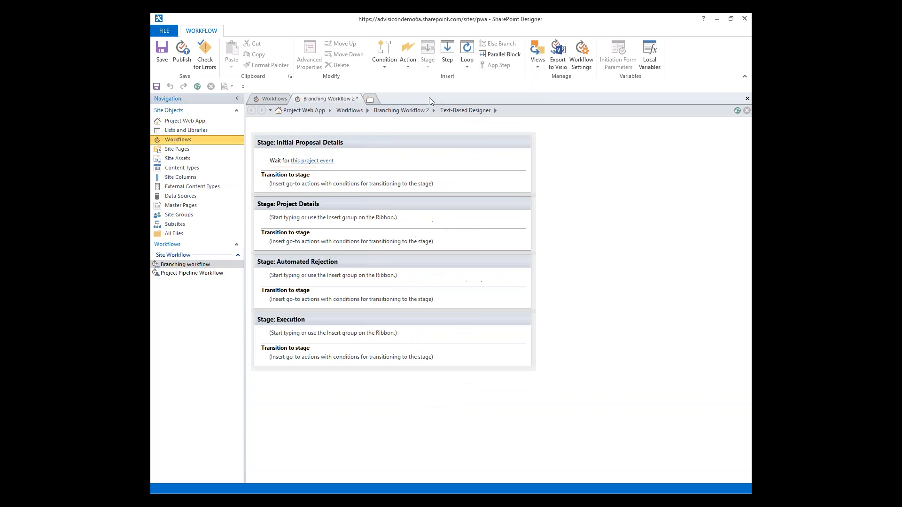
left_click(304, 162)
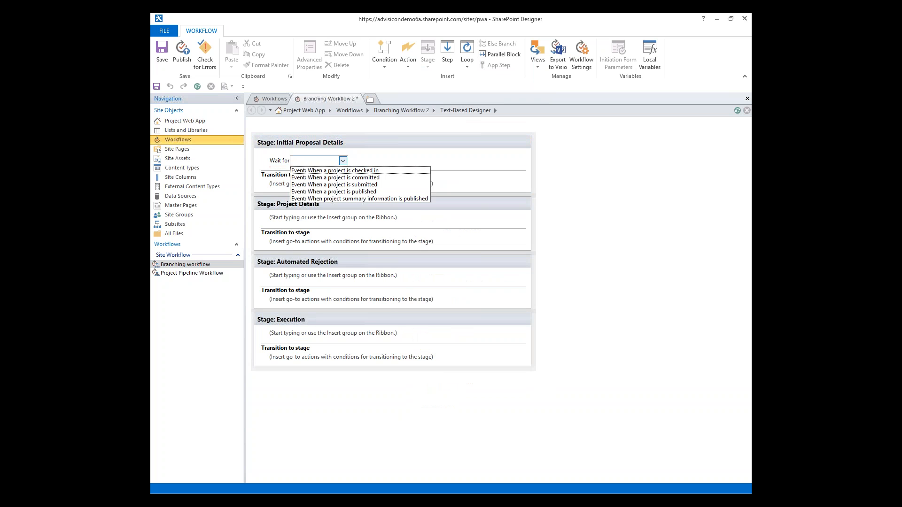
left_click(375, 186)
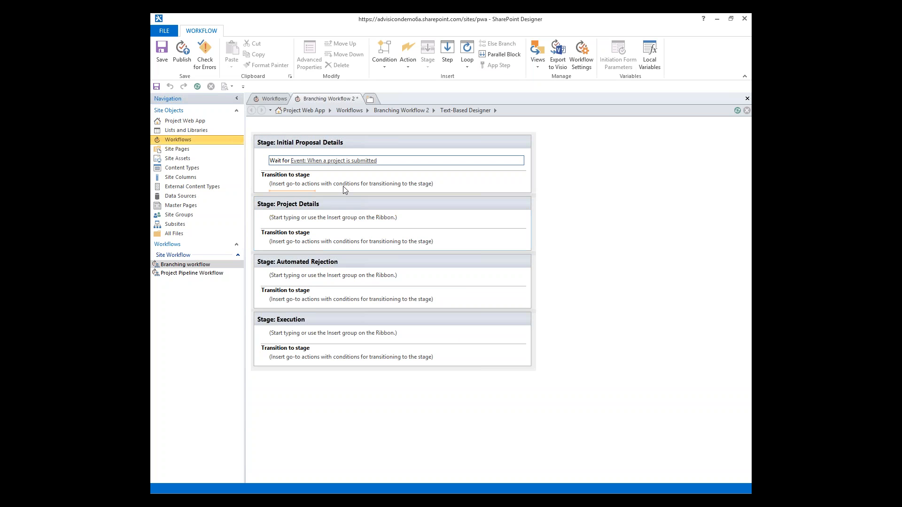
Step: Insert an "If any value equals value" condition in the Initial Proposal Details stage's transition section
left_click(291, 189)
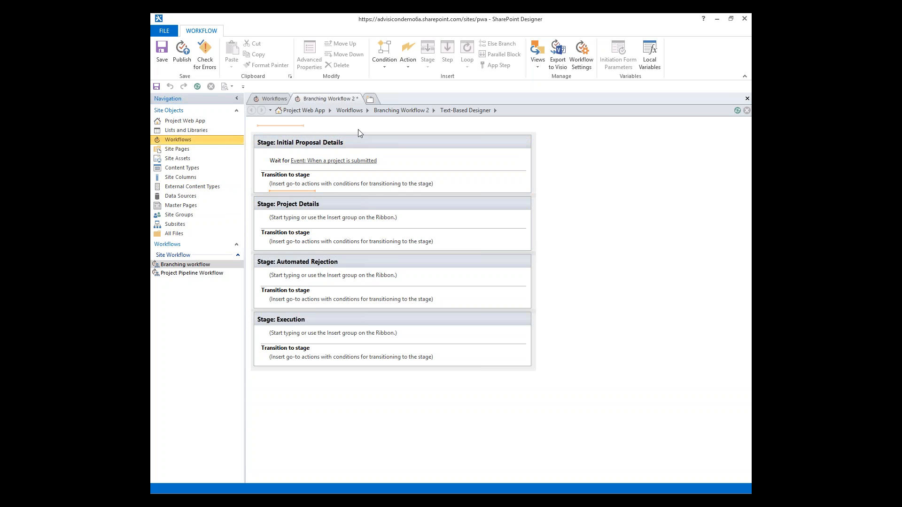
left_click(385, 51)
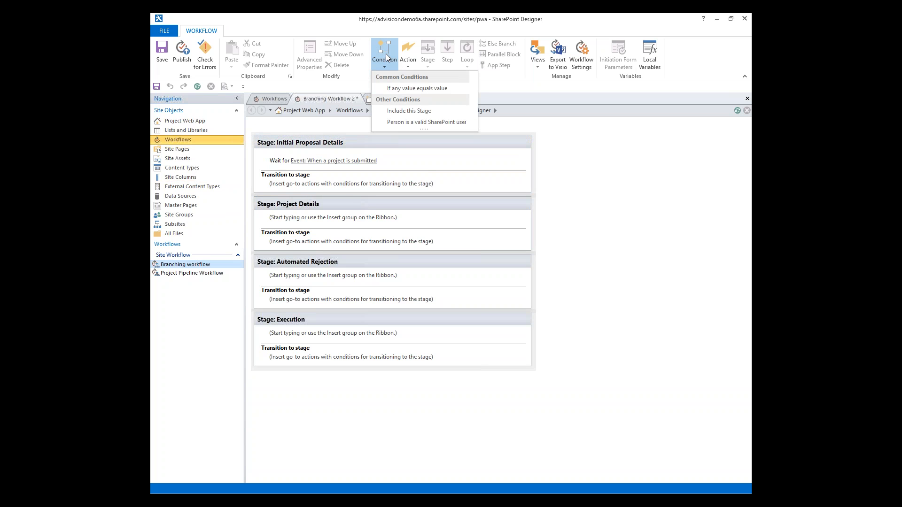
left_click(399, 89)
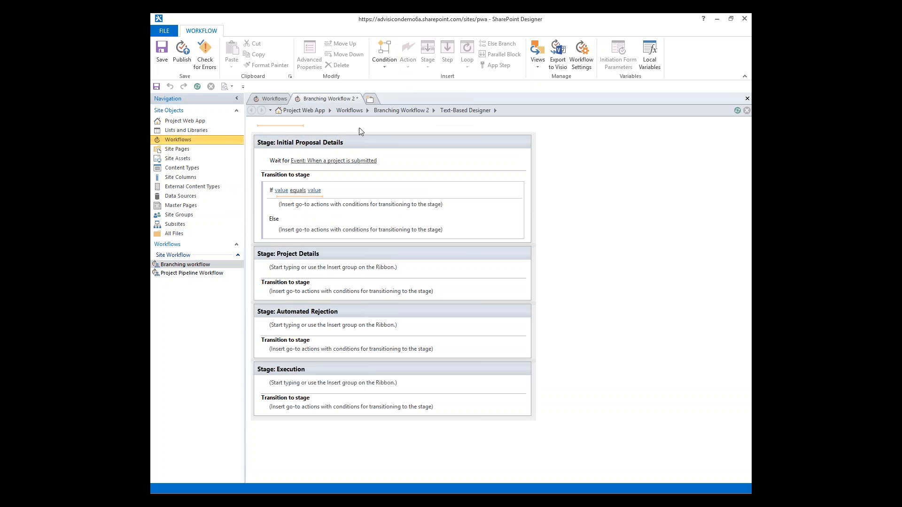
Step: Set the condition's first value to a lookup of the _Proposal Cost field from the Project Data source
left_click(281, 190)
left_click(320, 191)
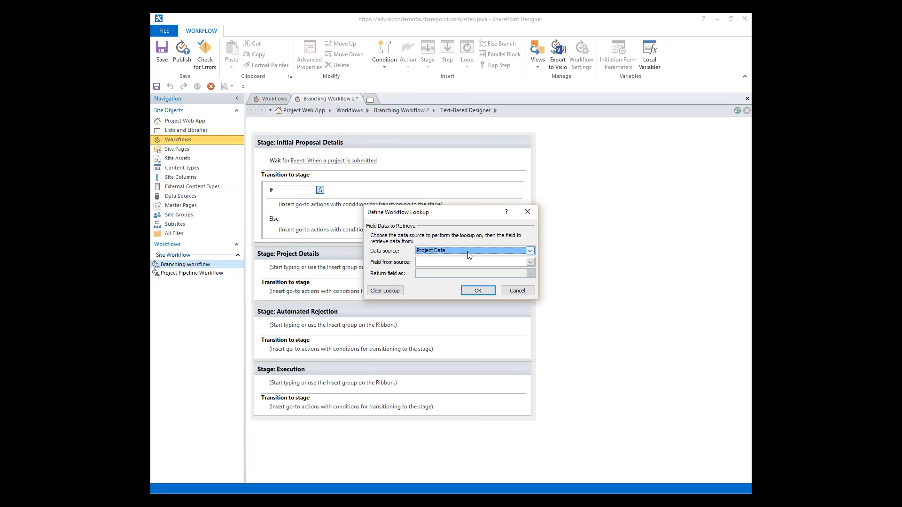
left_click(531, 262)
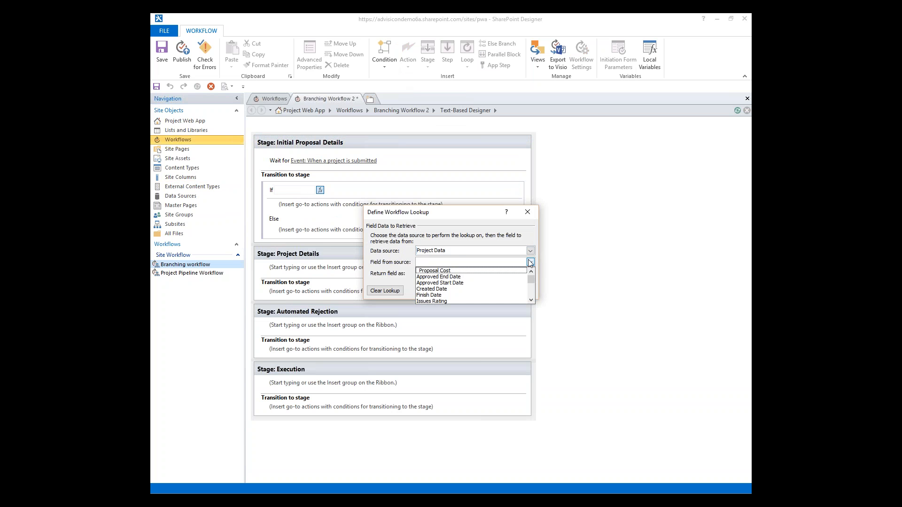
left_click(451, 272)
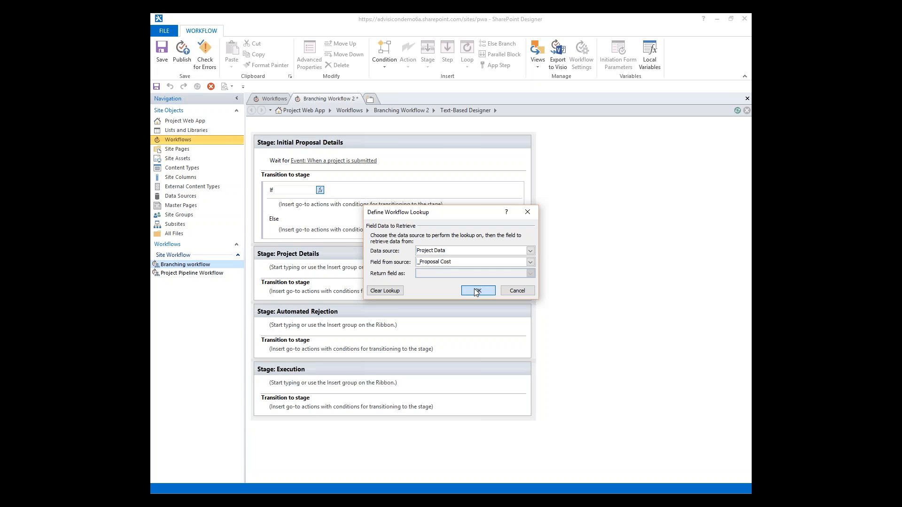
left_click(473, 289)
Step: Set the Proposal Cost condition's comparison to "is greater than" with a value of 25000
left_click(353, 190)
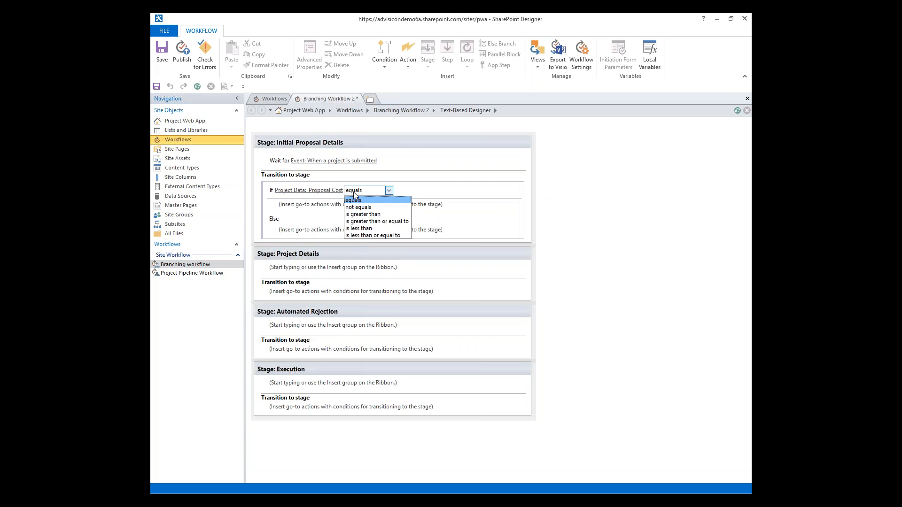
left_click(359, 213)
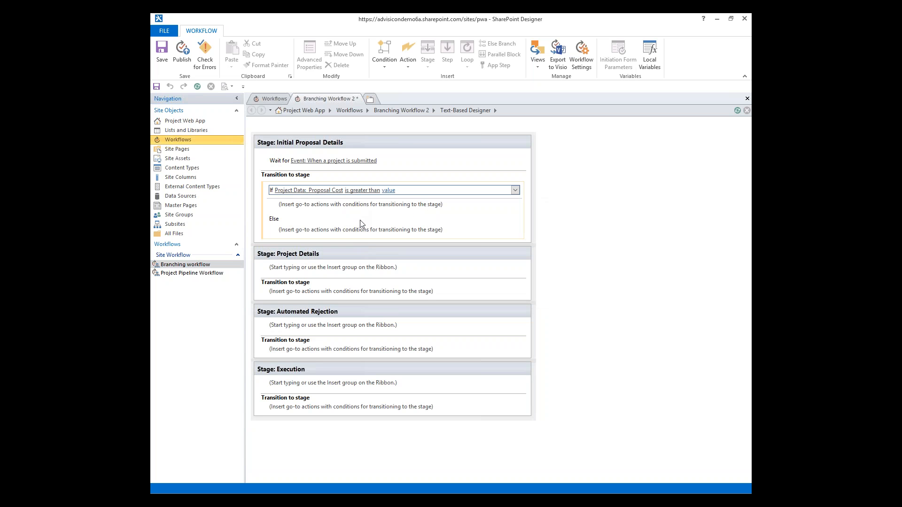
left_click(389, 190)
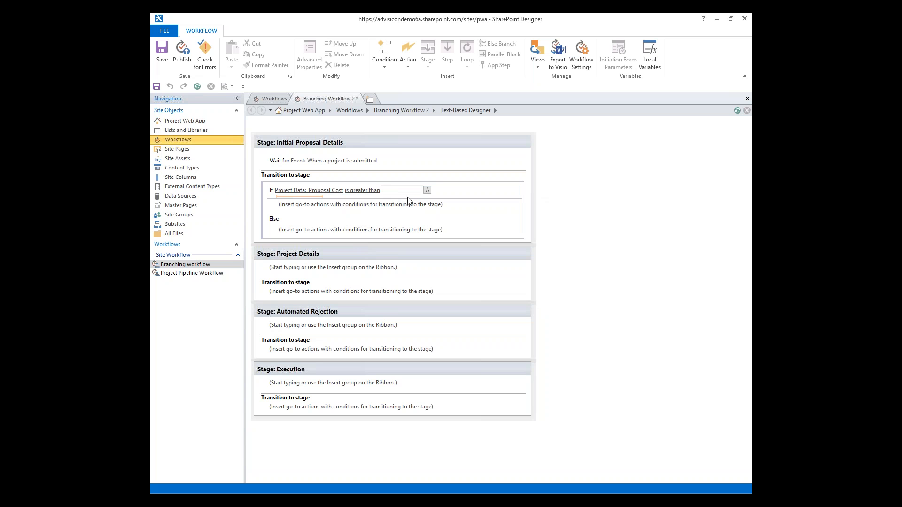
type("250")
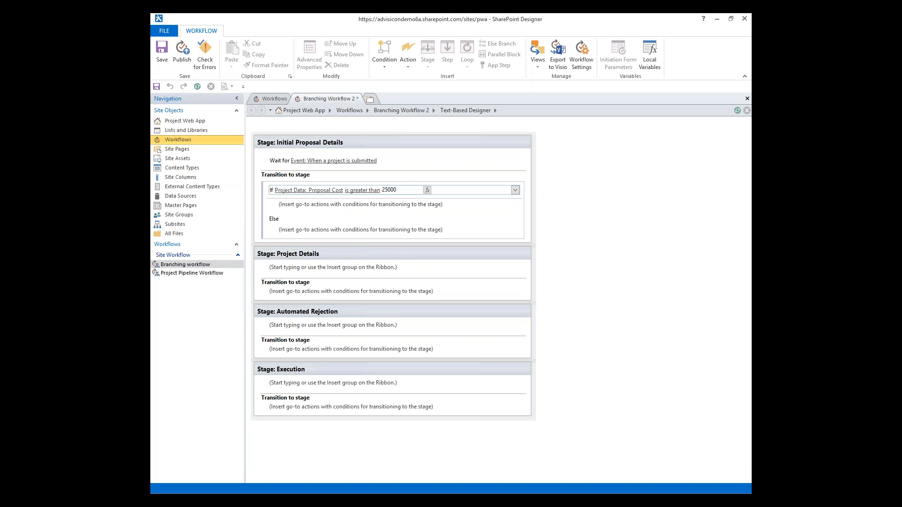
type("00")
left_click(369, 216)
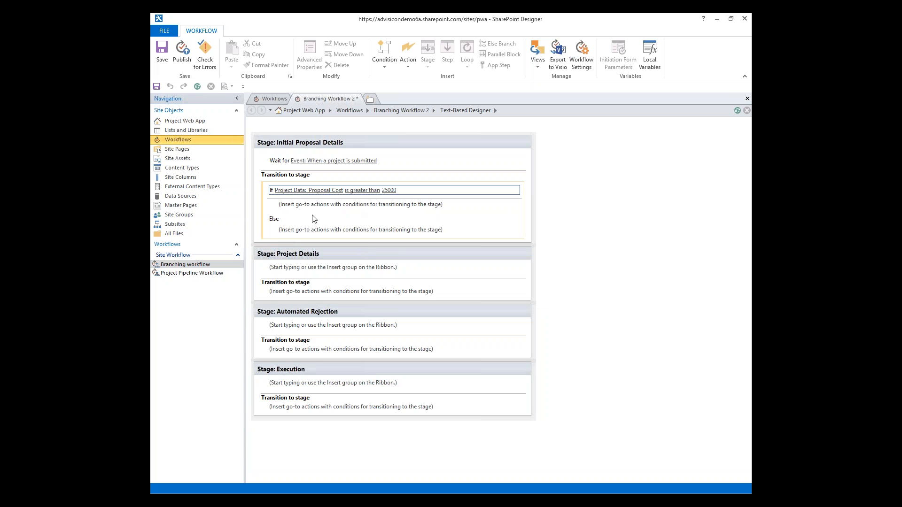
Step: Add a "Go to a stage" action to the If branch that leads to the Automated Rejection stage
left_click(297, 216)
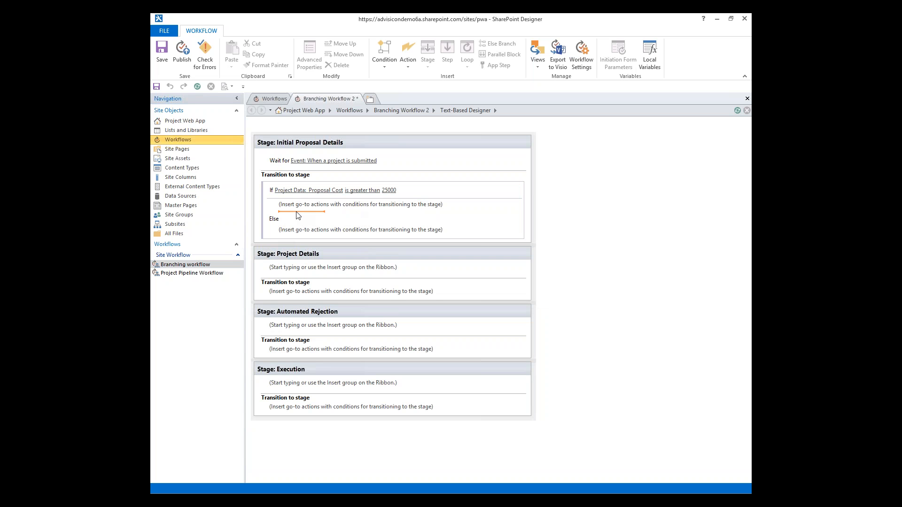
left_click(405, 59)
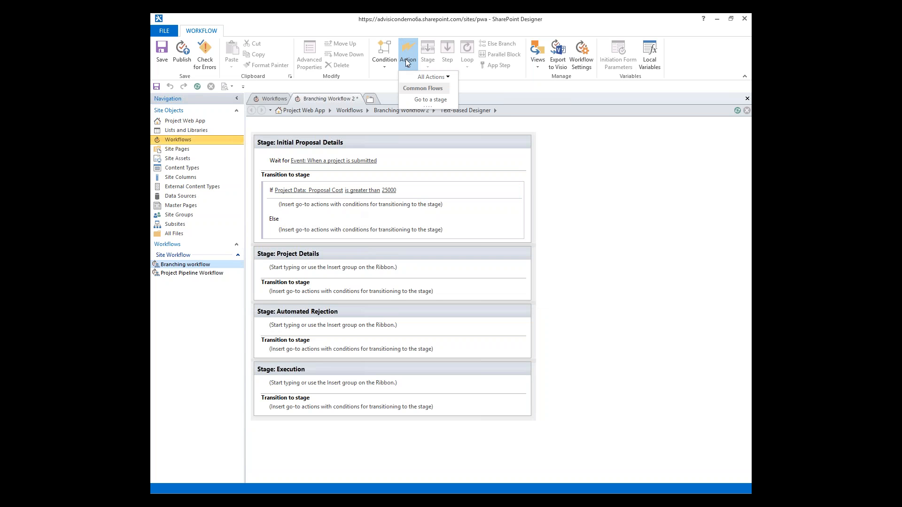
left_click(418, 99)
left_click(301, 207)
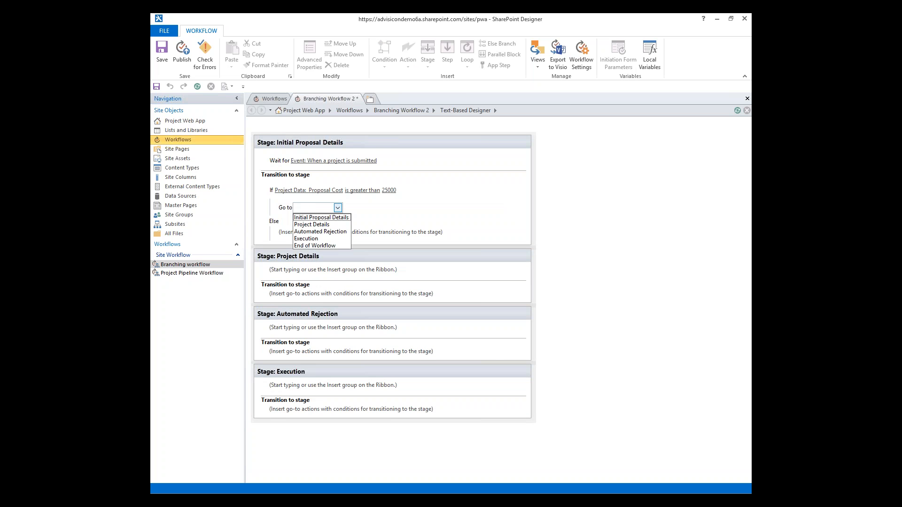
left_click(324, 233)
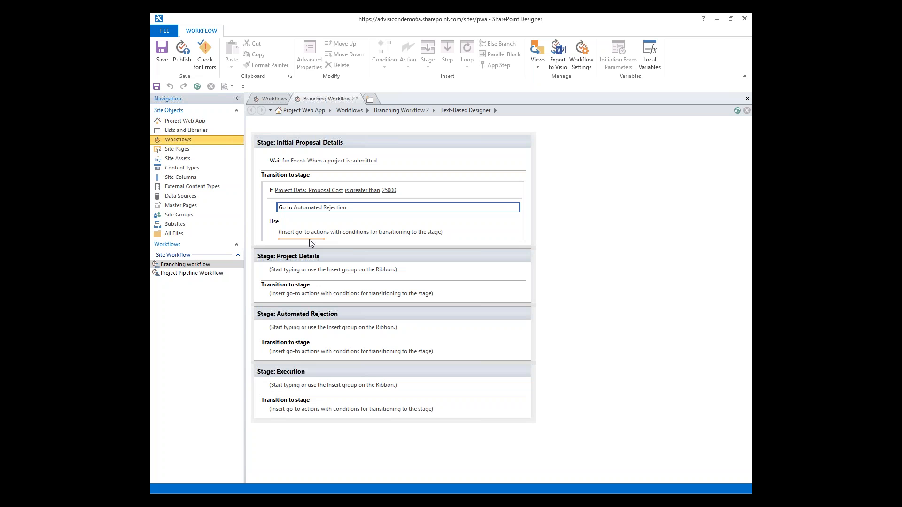
Step: Add a "Go to a stage" action to the Else branch that leads to the Project Details stage
left_click(307, 237)
left_click(408, 55)
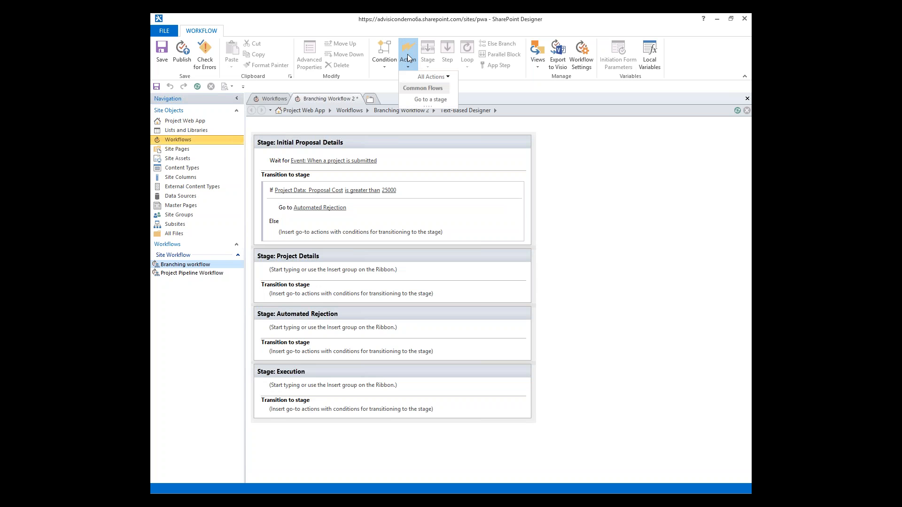
left_click(430, 99)
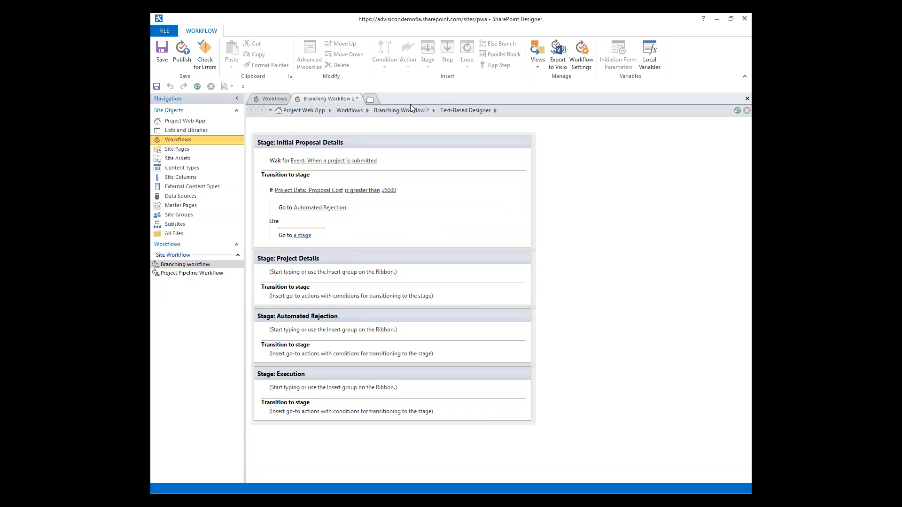
left_click(303, 236)
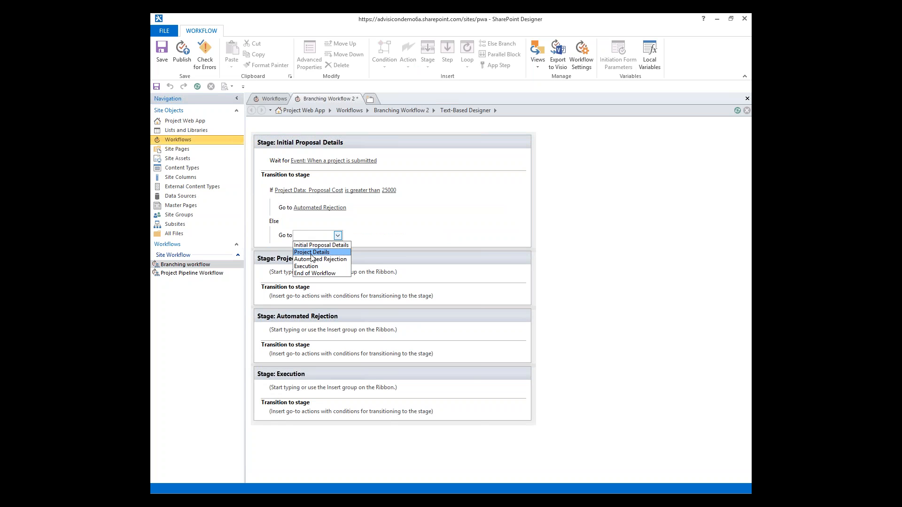
left_click(312, 252)
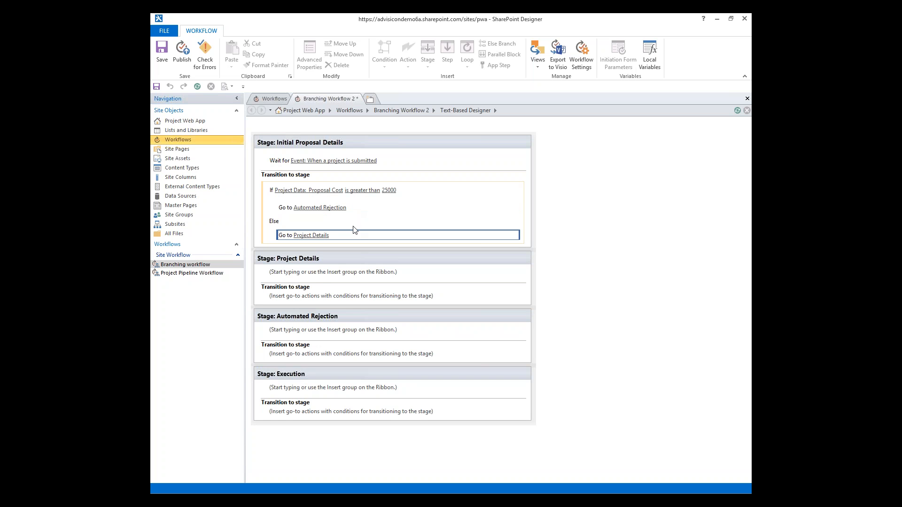
Step: Add a "Go to a stage" action to the Project Details stage's transition section that leads to the Execution stage
left_click(319, 283)
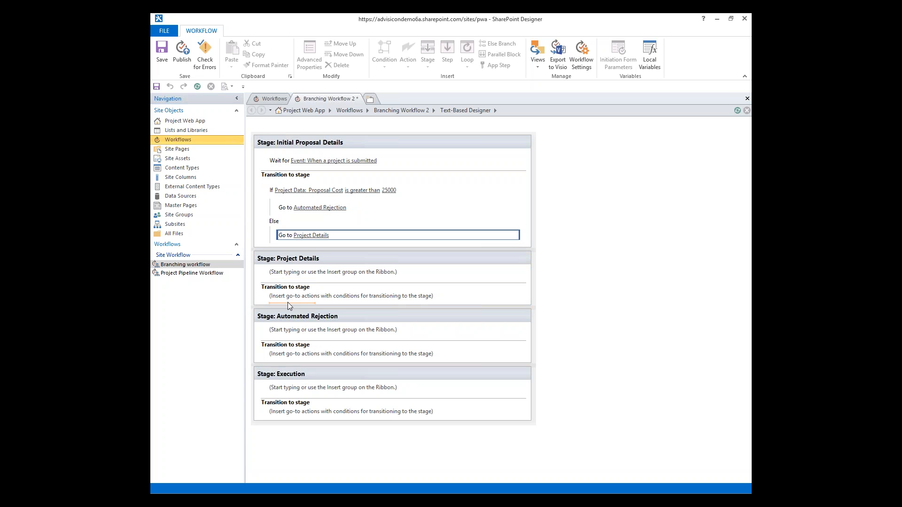
left_click(150, 276)
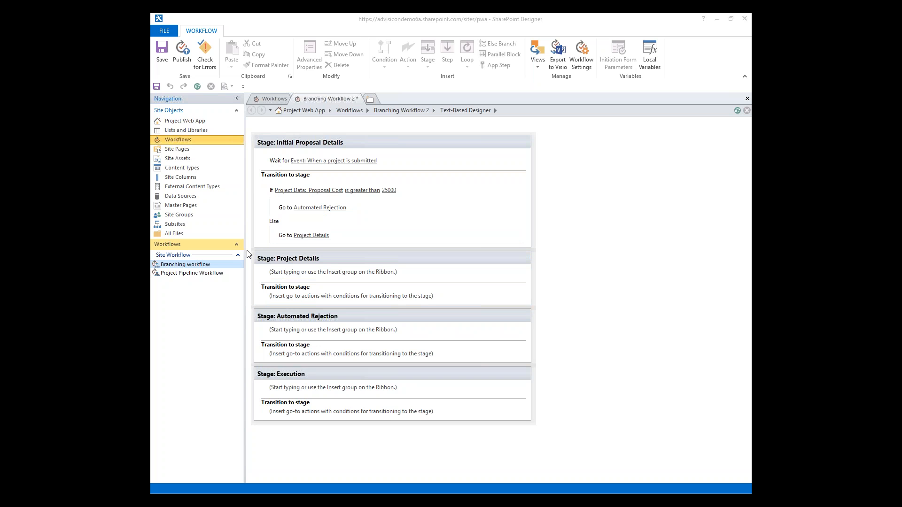
left_click(289, 301)
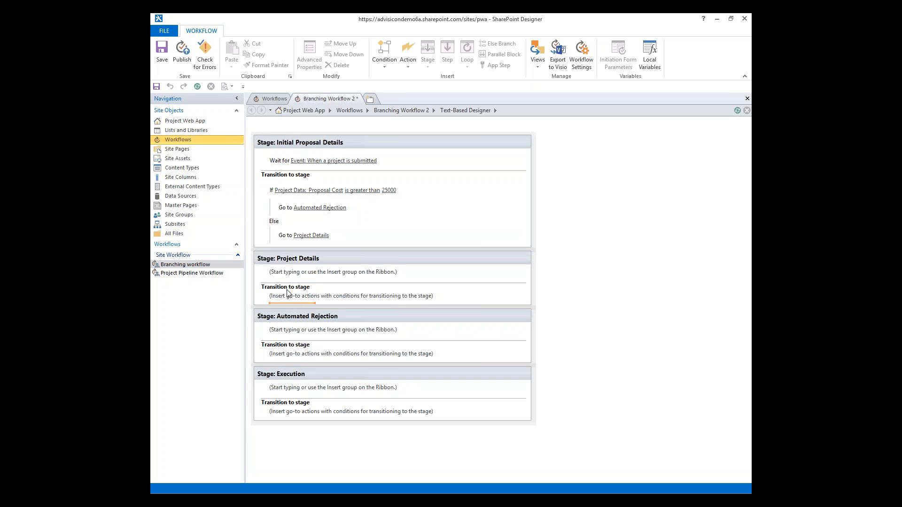
left_click(406, 57)
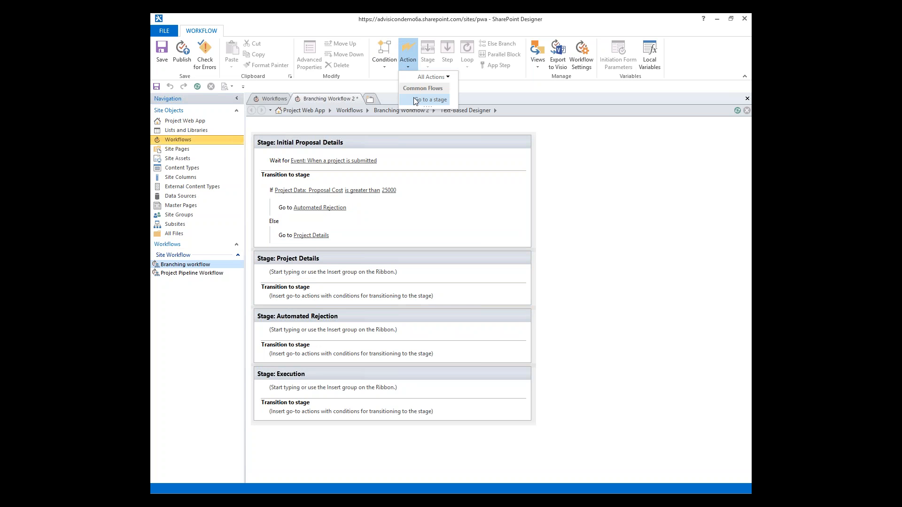
left_click(425, 100)
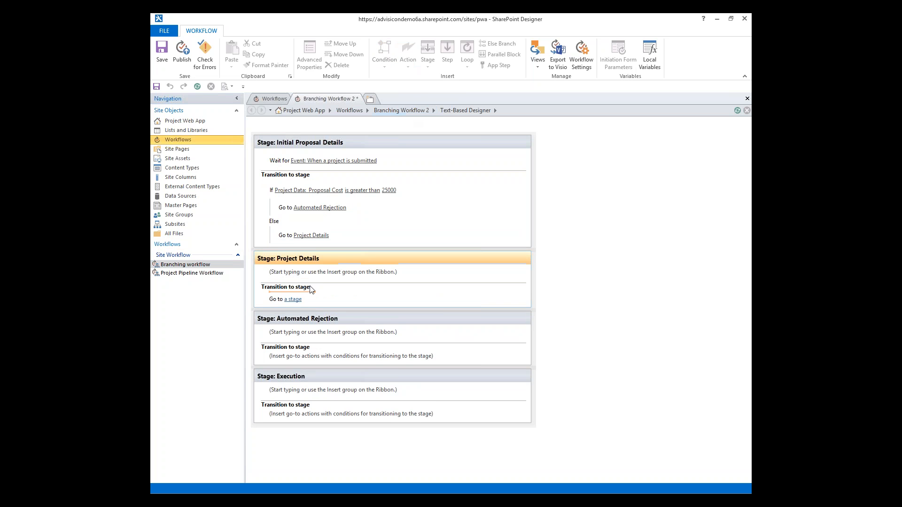
left_click(293, 300)
left_click(301, 331)
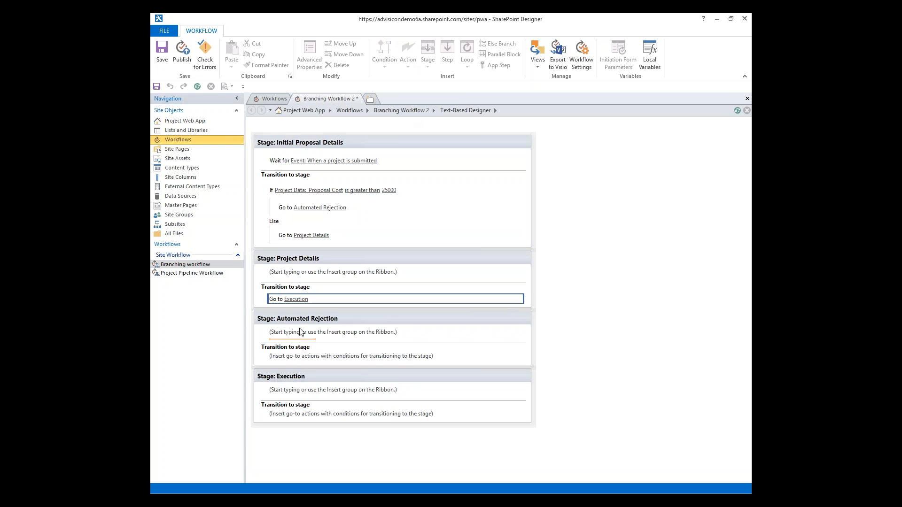
Step: Add a "Go to a stage" action to the Automated Rejection stage's transition section that leads to End of Workflow
left_click(295, 360)
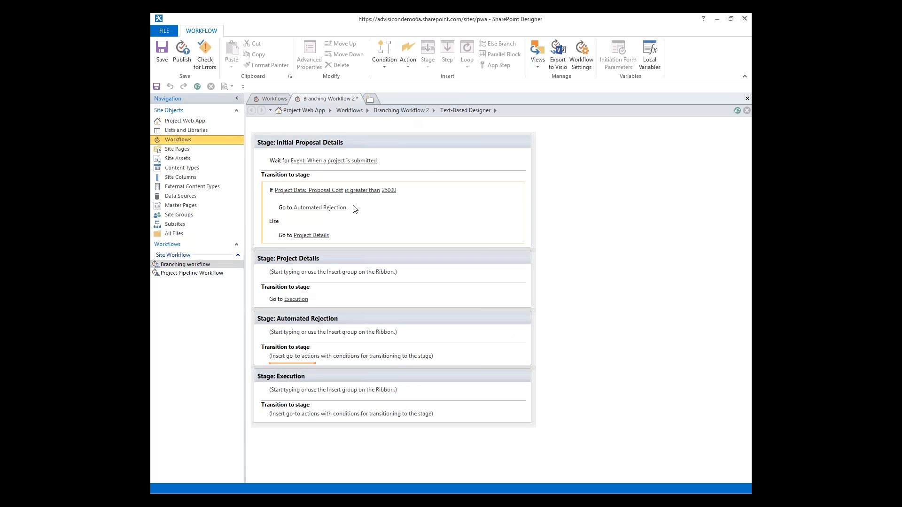
left_click(403, 53)
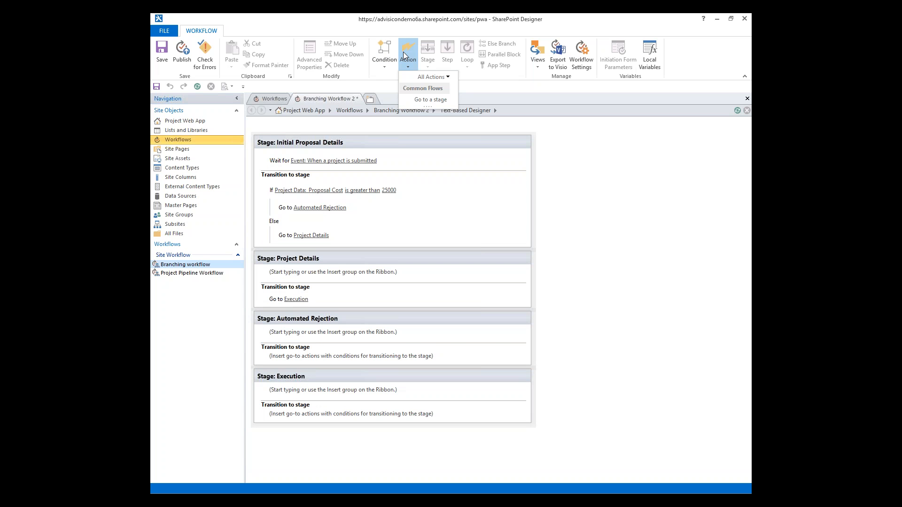
left_click(421, 100)
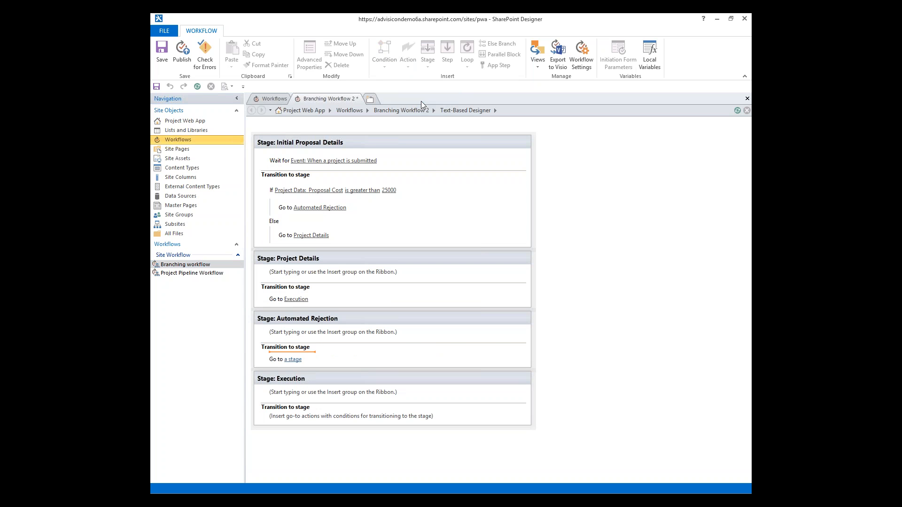
left_click(293, 359)
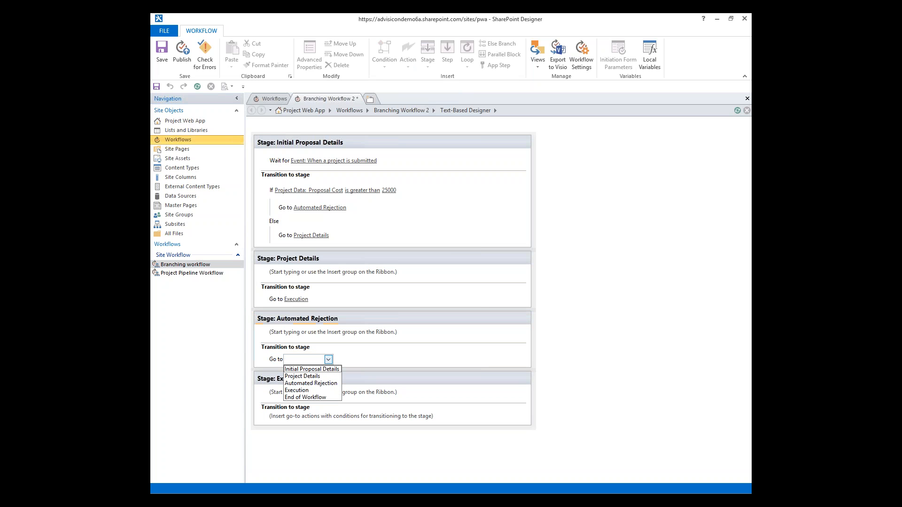
left_click(319, 399)
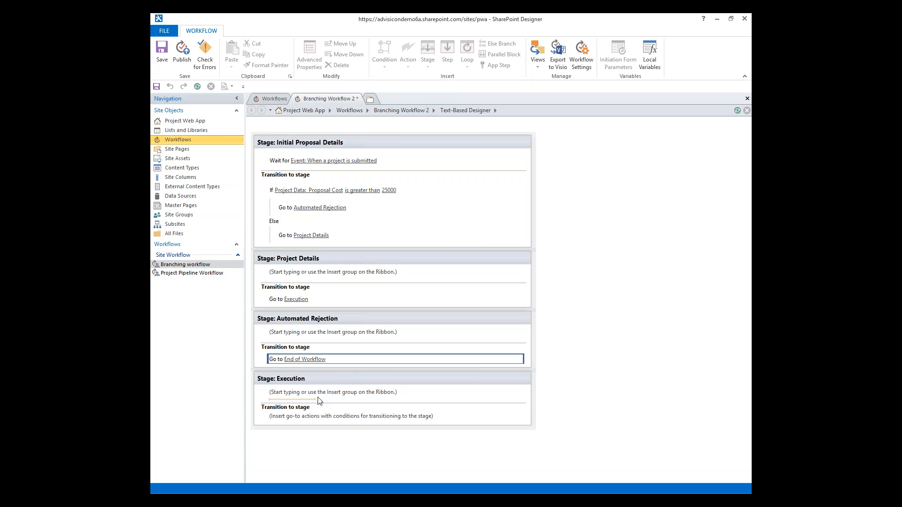
Step: Add a "Go to a stage" action to the Execution stage's transition section that leads to End of Workflow
left_click(303, 425)
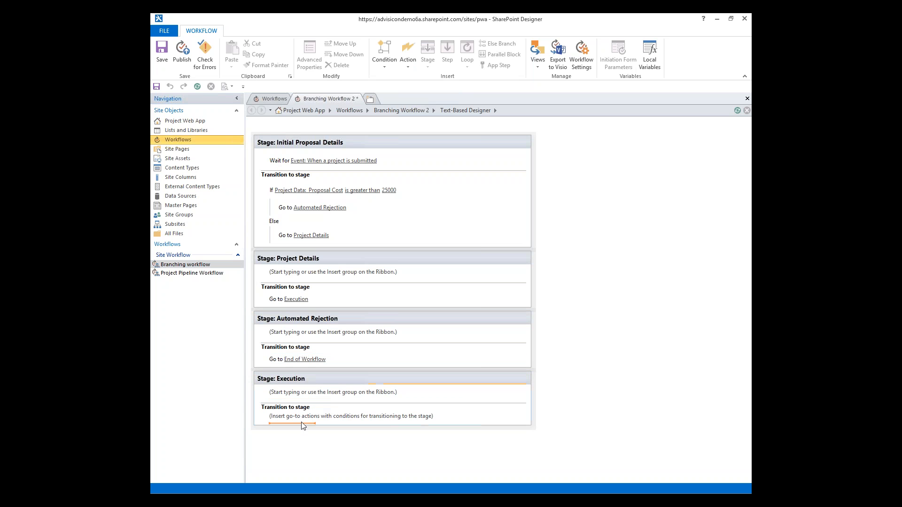
left_click(406, 60)
left_click(423, 99)
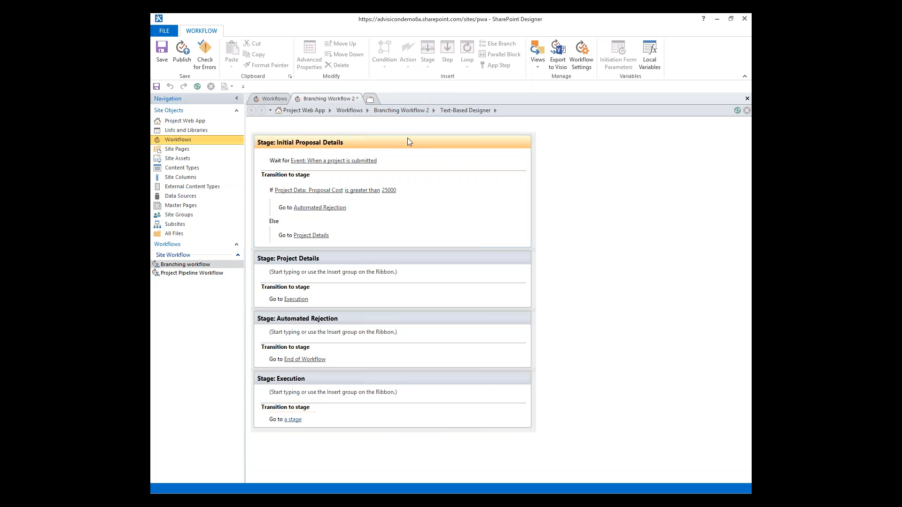
left_click(294, 419)
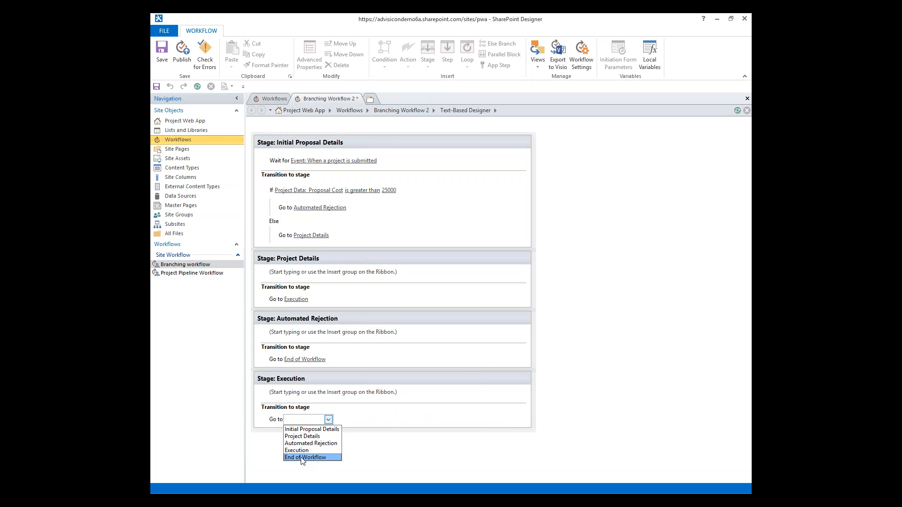
left_click(305, 457)
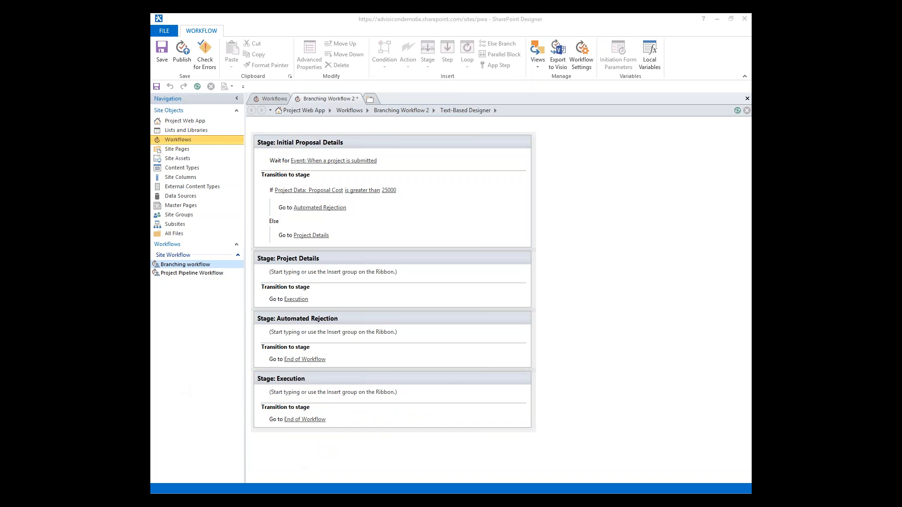
Step: Check the Branching Workflow 2 workflow for errors and dismiss the result message
left_click(210, 55)
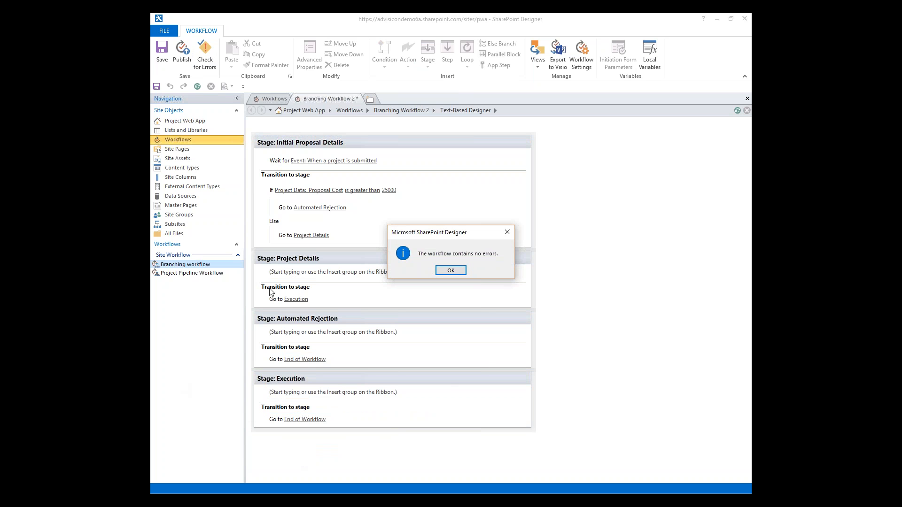
left_click(450, 270)
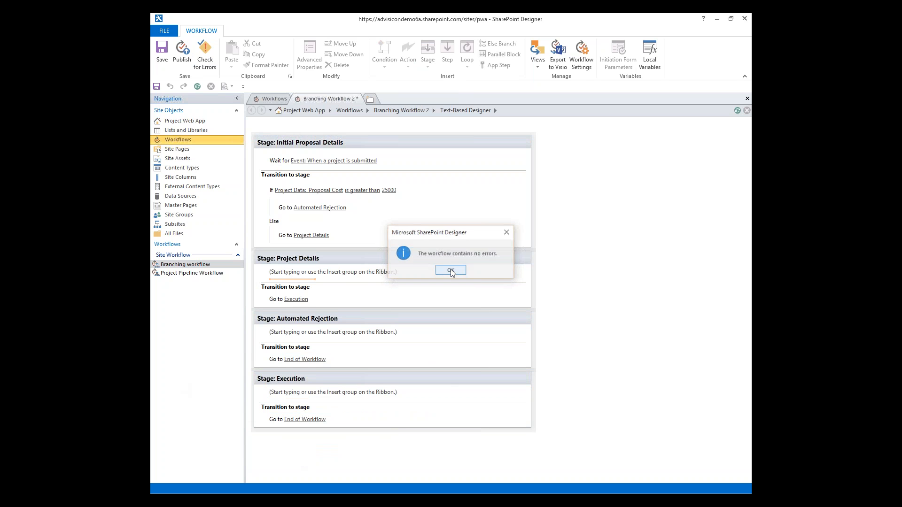
Step: Save the Branching Workflow 2 workflow and publish it to the Project Web App site
left_click(162, 49)
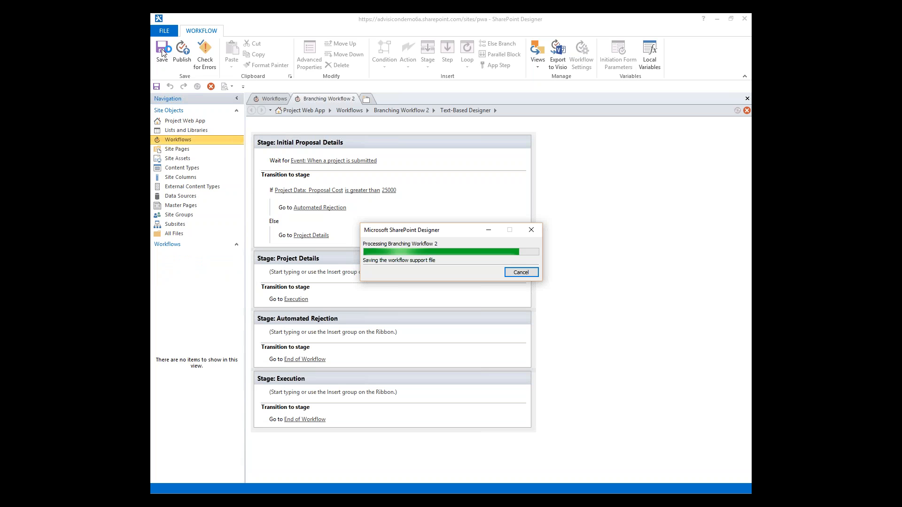
left_click(181, 53)
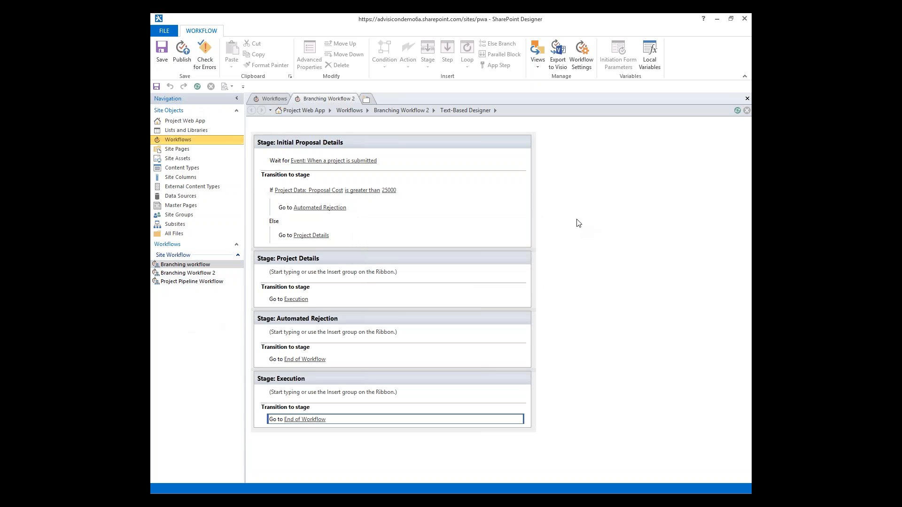
Step: Close SharePoint Designer and start a new enterprise project type from the Project Web App server settings
left_click(744, 19)
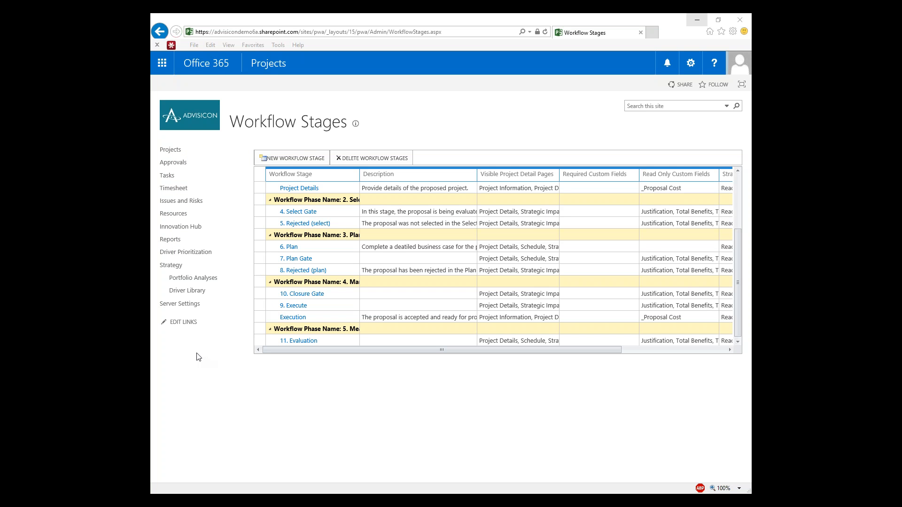
left_click(178, 304)
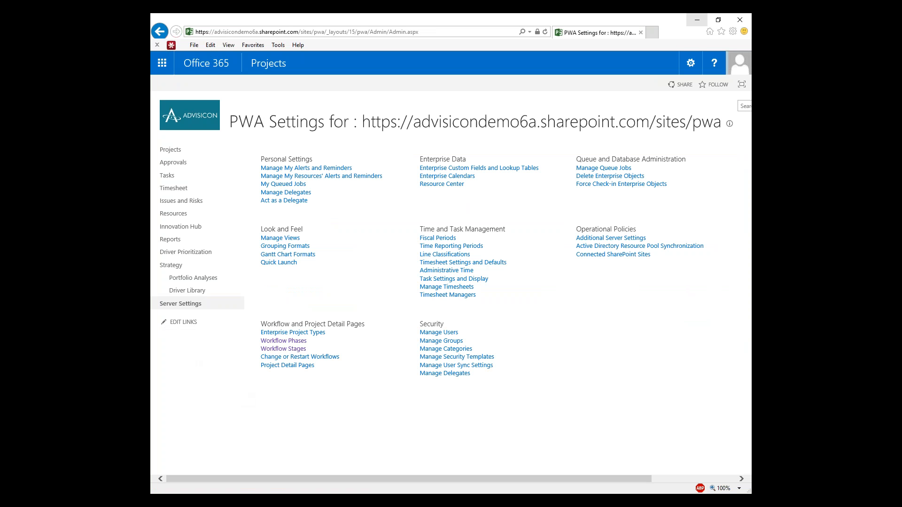
left_click(293, 333)
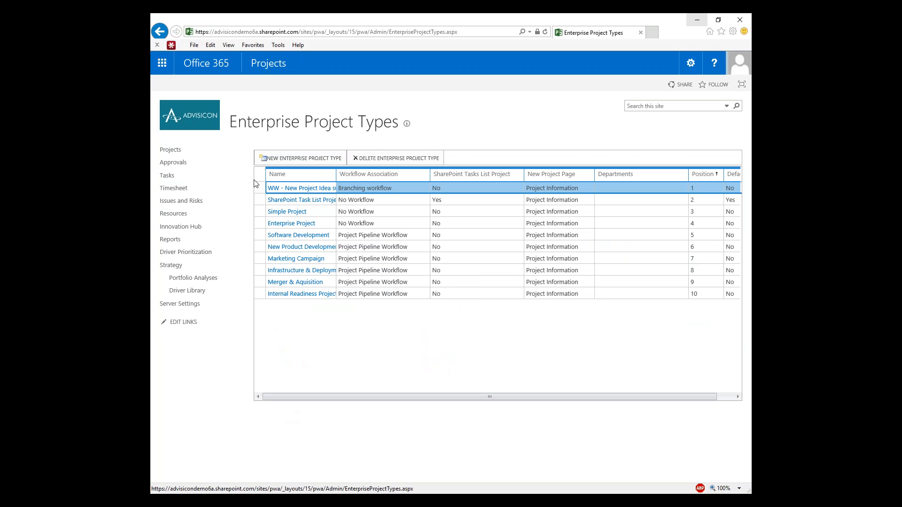
left_click(289, 162)
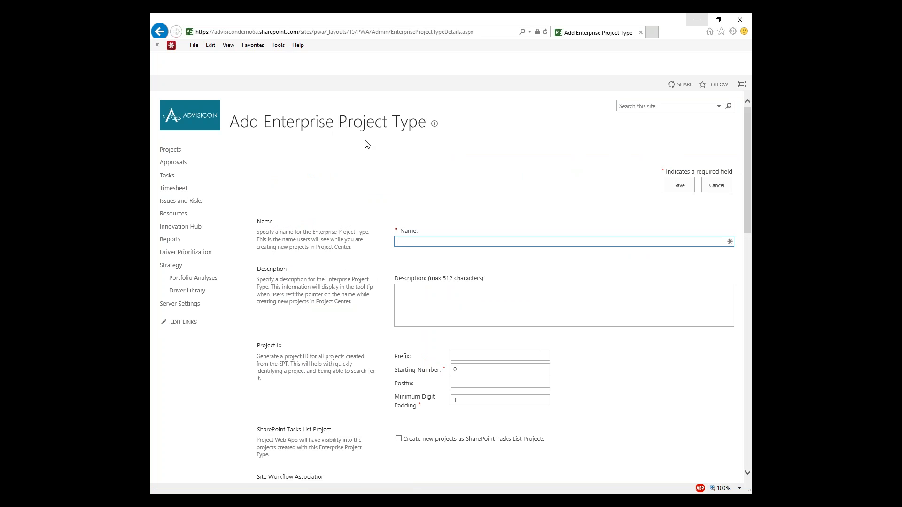
Step: Name the enterprise project type "New project submission" and describe it as "Submit your great ideas to help us grow"
type("New project")
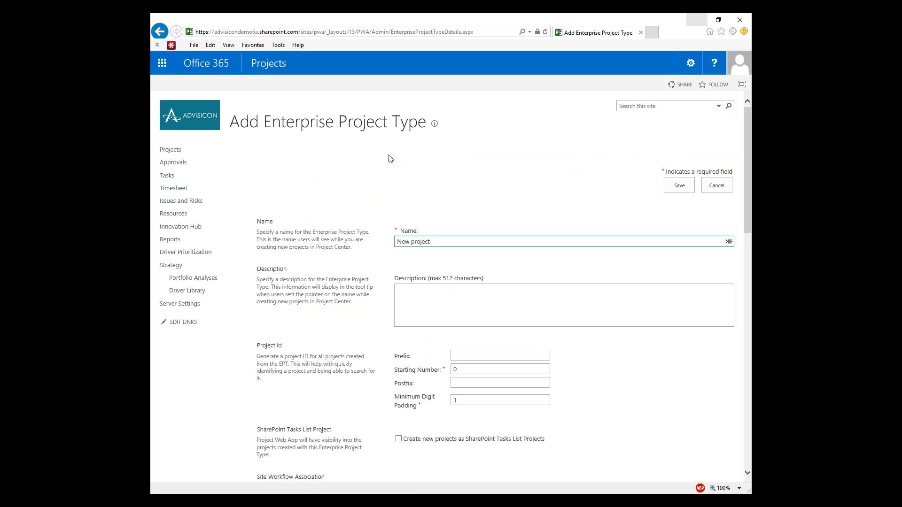
type(" submission")
key("Tab")
type("Submi")
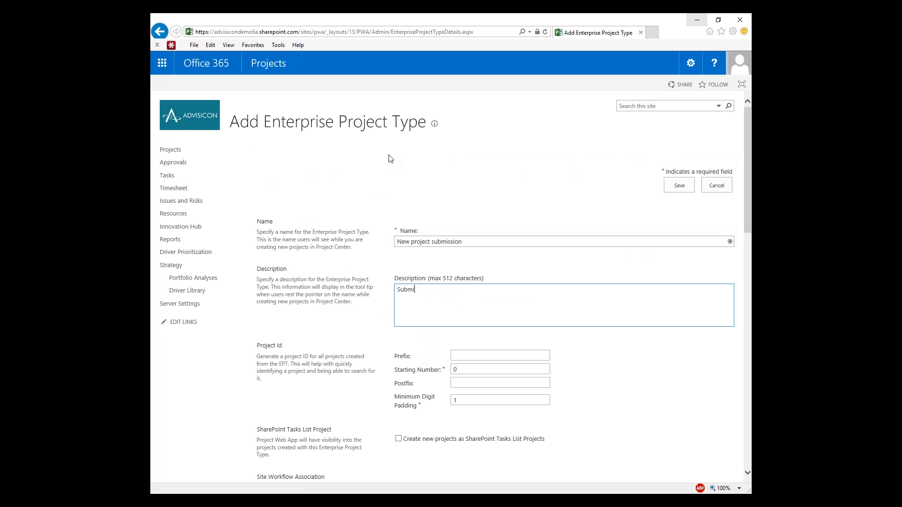
type("t your great ideas to help us grow")
Step: Set the project ID prefix to "ww2" and the postfix to "-test"
left_click(460, 353)
type("ww2")
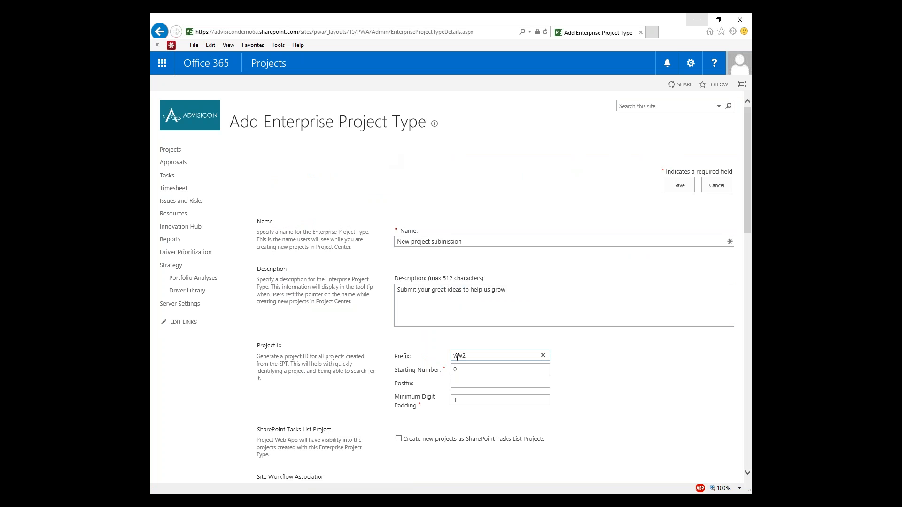
left_click(454, 383)
type("test")
Step: Associate the project type with the Branching Workflow 2 site workflow and choose Project Information as its new project page
left_click_drag(748, 221, 747, 309)
left_click(470, 244)
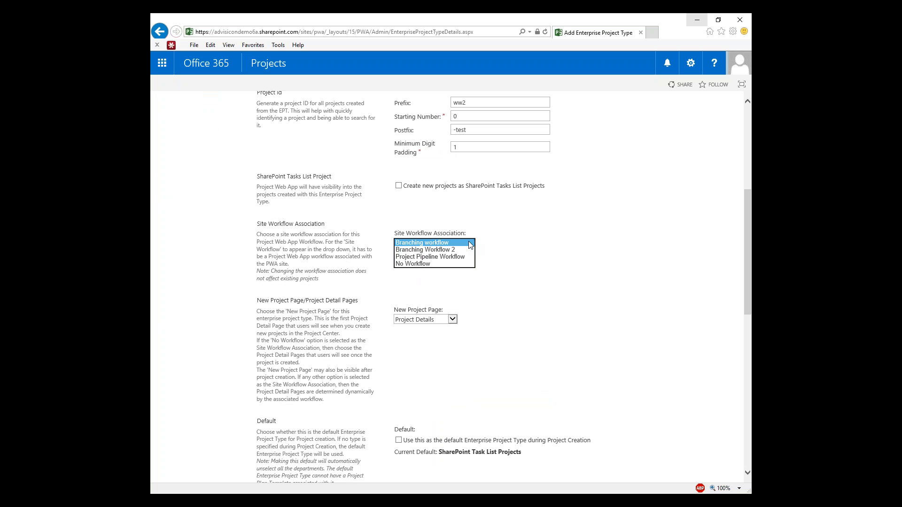
left_click(444, 250)
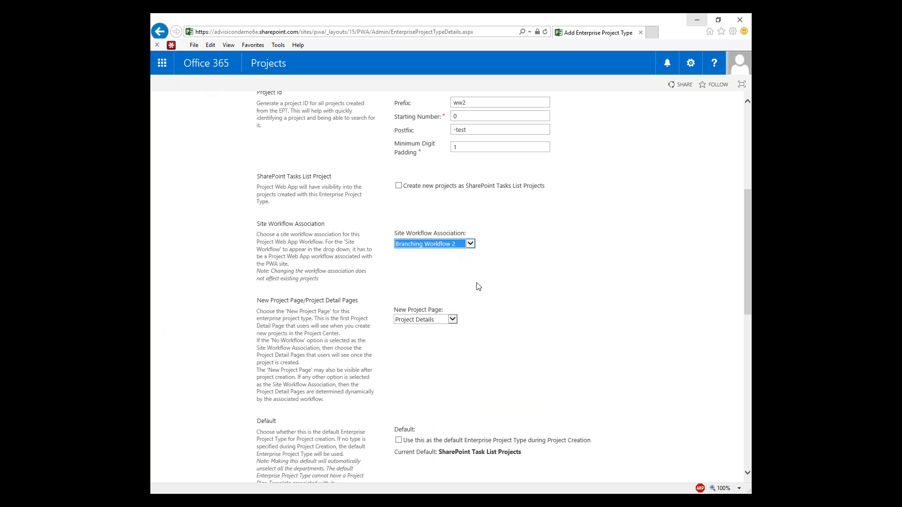
left_click(451, 320)
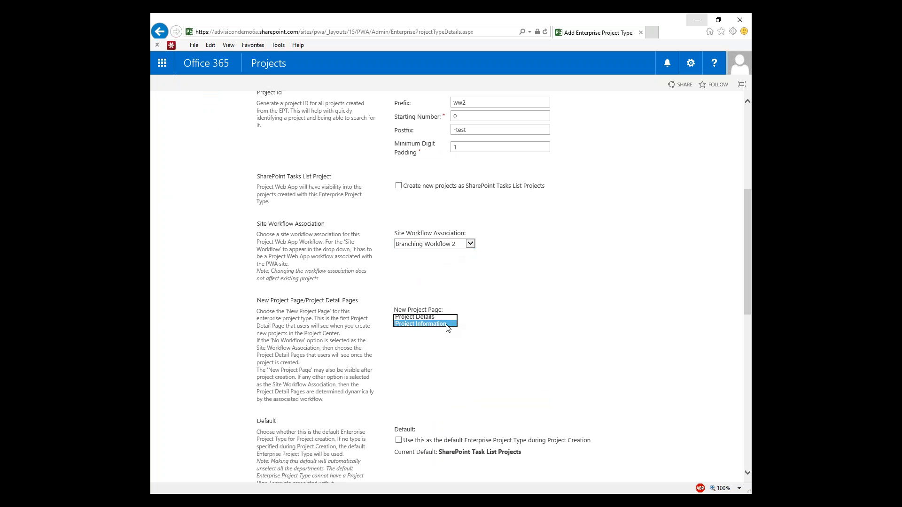
left_click(448, 324)
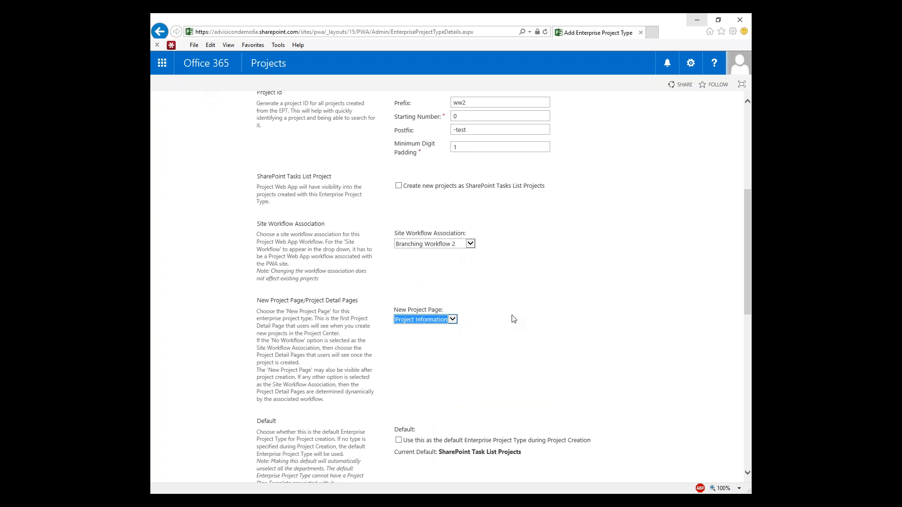
Step: Position the type before "WW - New Project Idea submission" instead of at the end, and save the enterprise project type
scroll(513, 319, "down", 8)
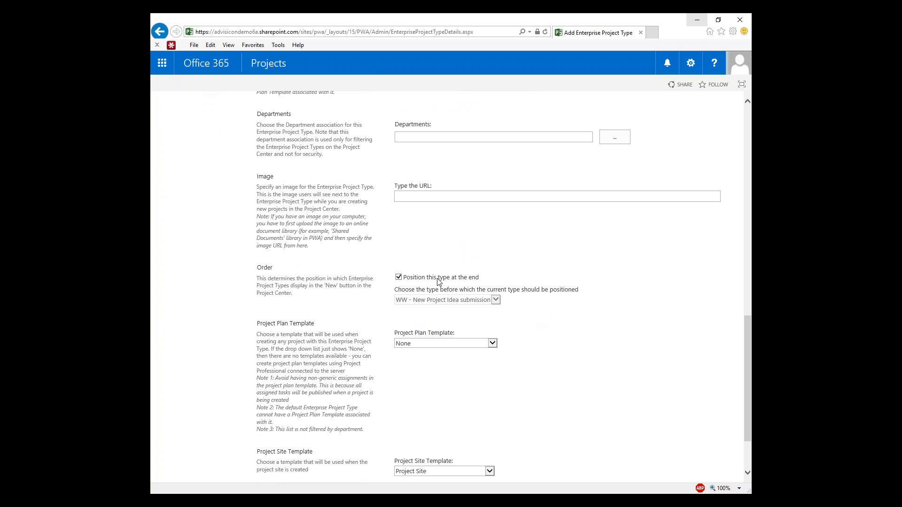
left_click(399, 277)
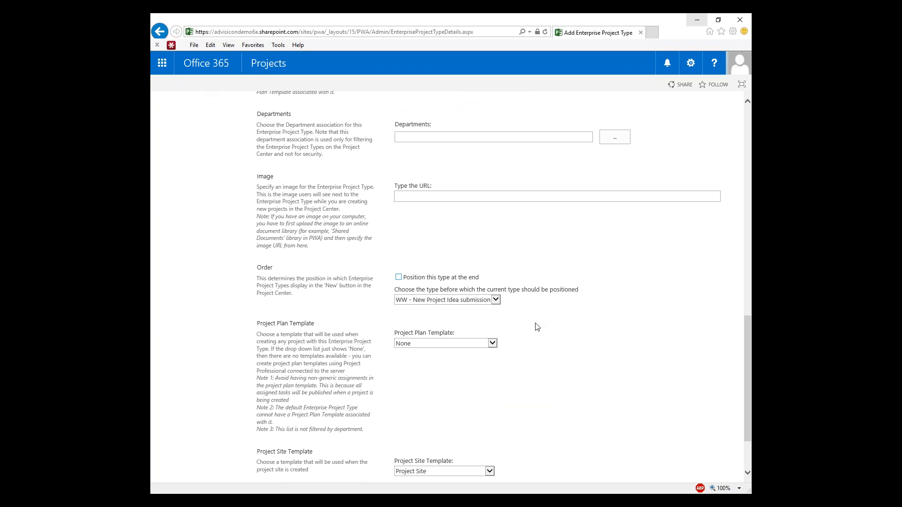
scroll(539, 327, "down", 1)
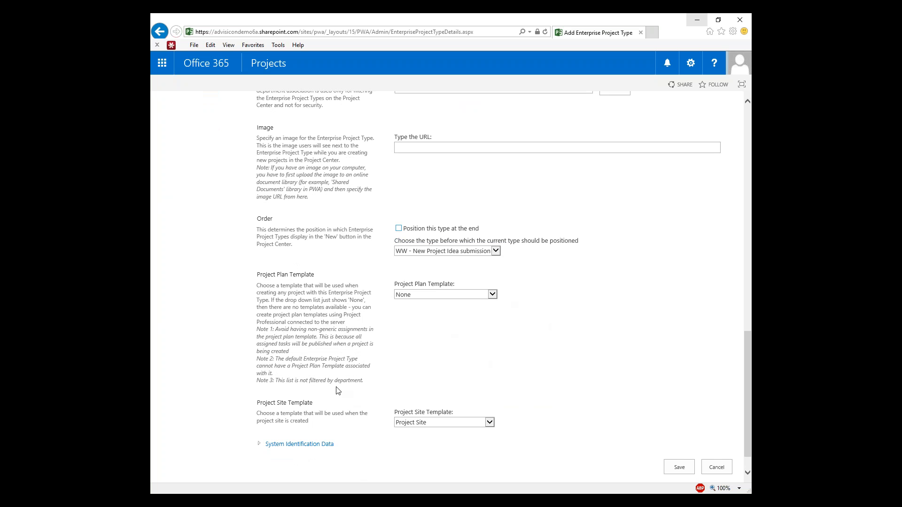
left_click(678, 466)
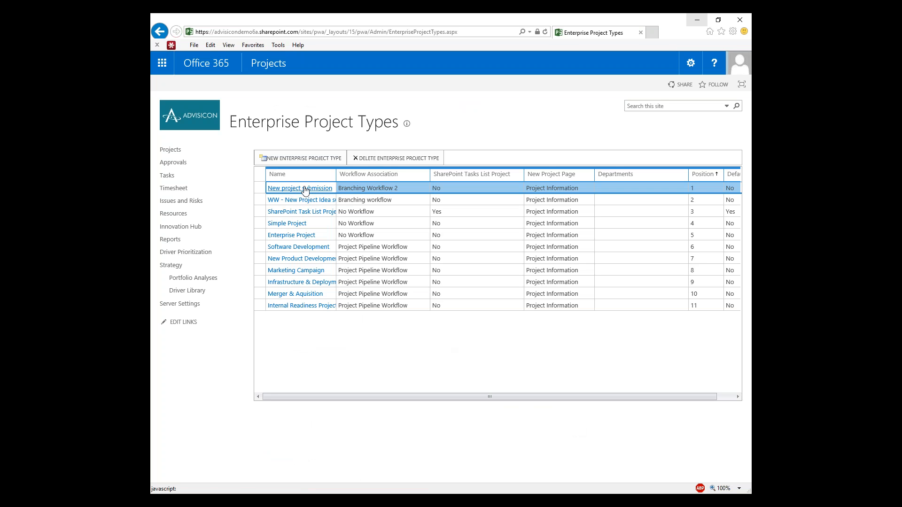
Step: Start a new project of the "New project submission" type from the Project Center
left_click(171, 149)
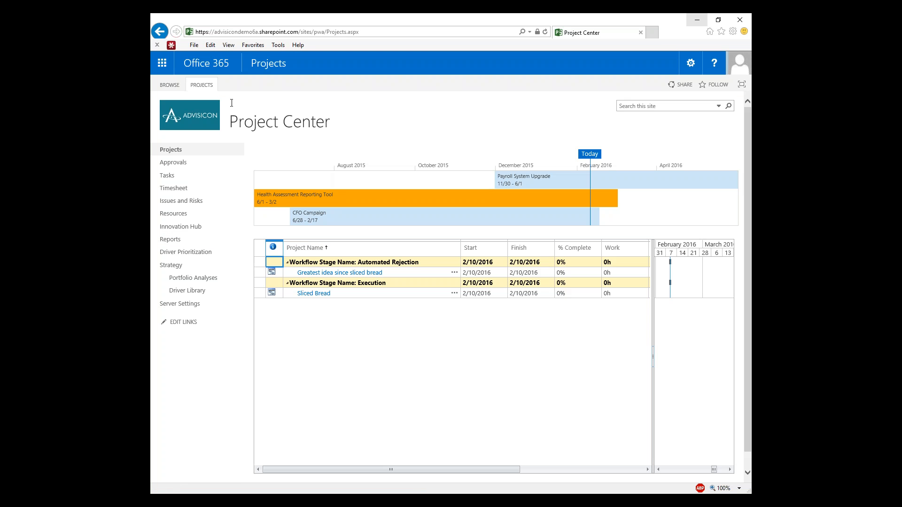
left_click(202, 85)
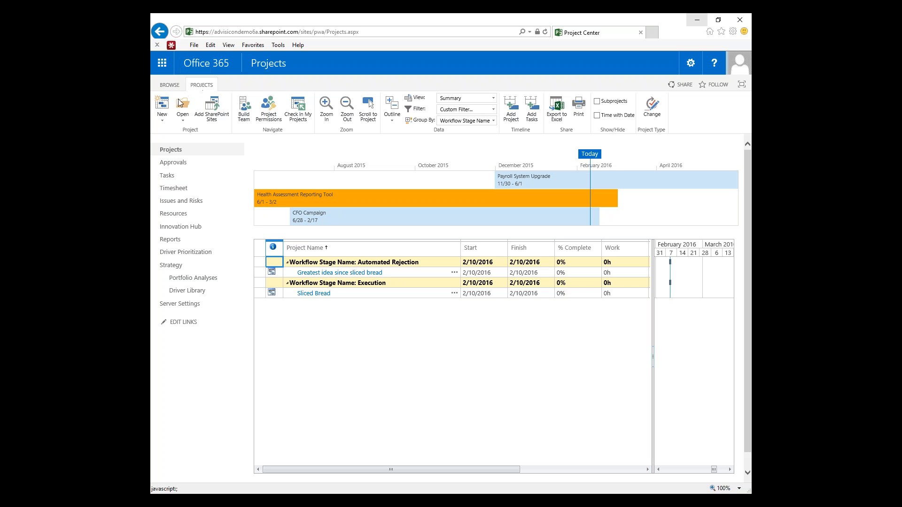
left_click(162, 108)
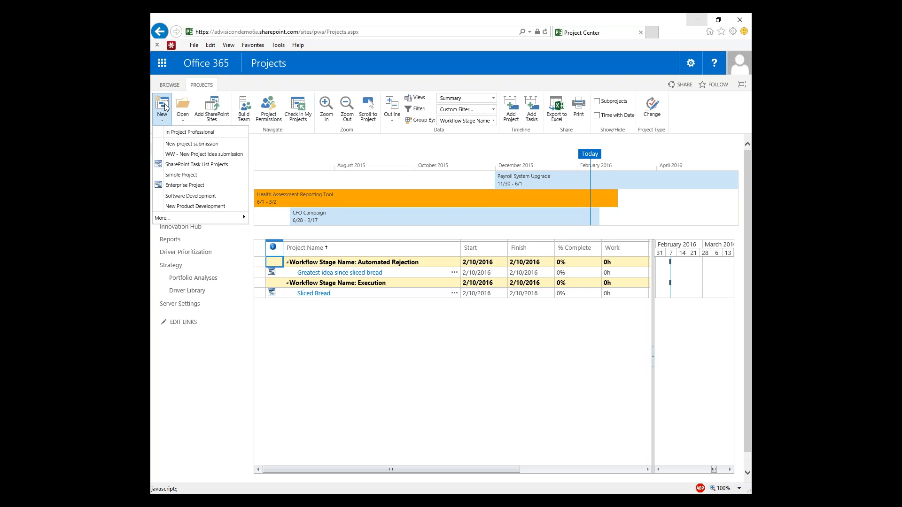
left_click(213, 145)
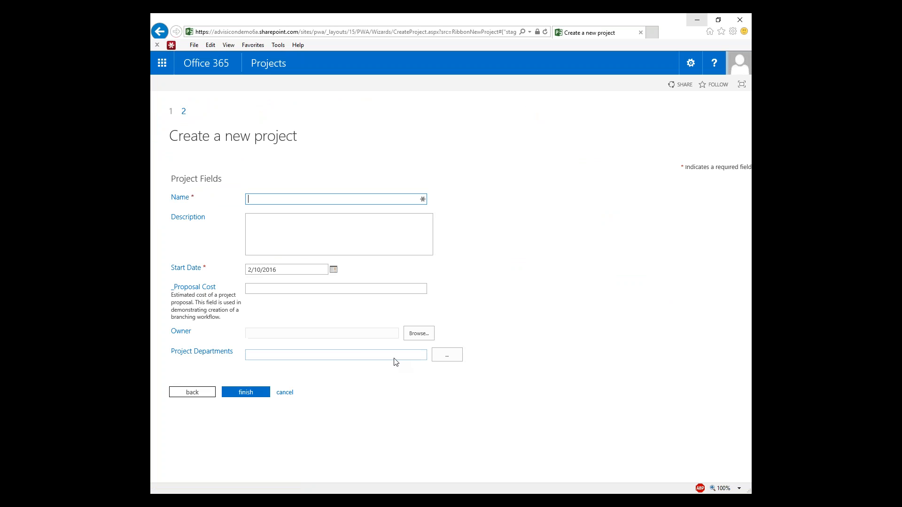
Step: Create the project with the name "Sliced raisin bread" and a proposal cost of 30000
type("Sliced raisin bread")
left_click(285, 289)
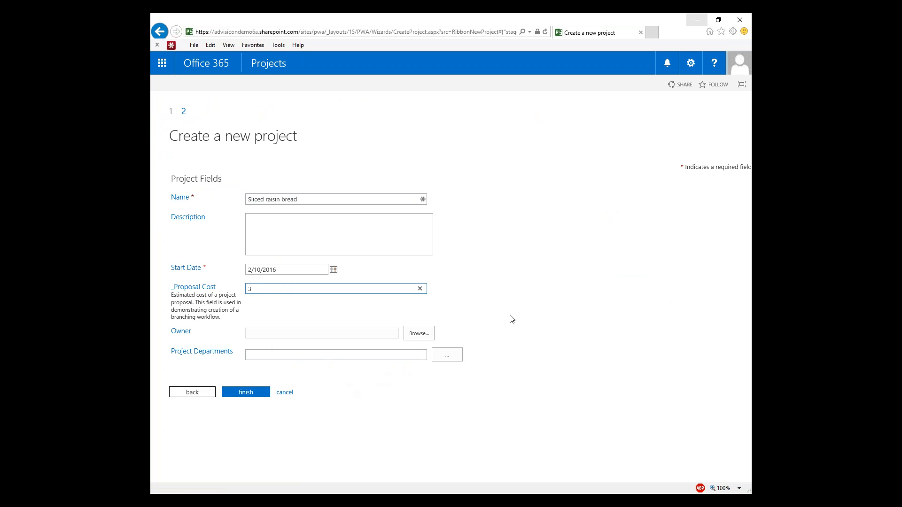
type("0000")
key("Tab")
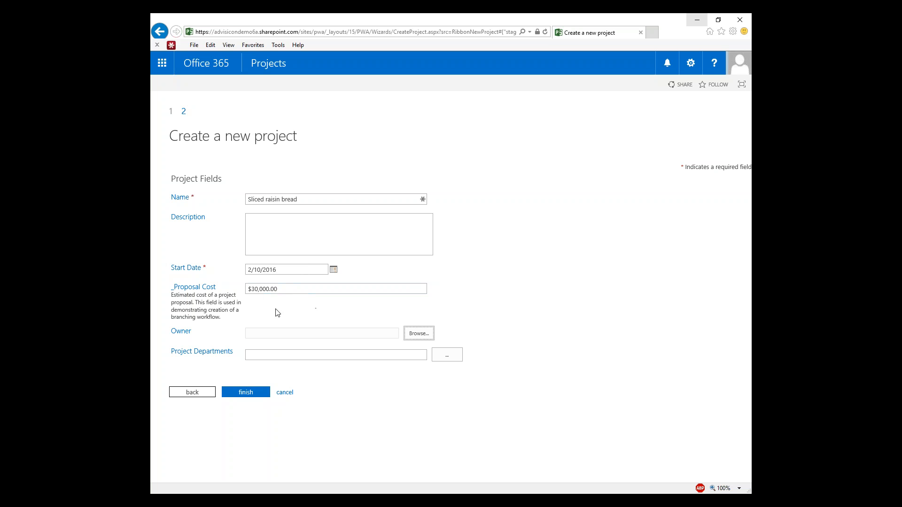
left_click(241, 394)
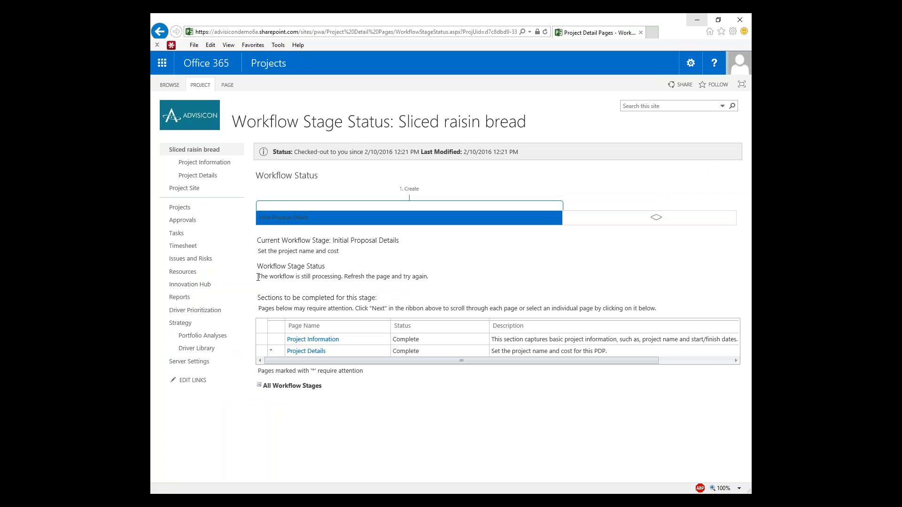
Step: Review the workflow stage status and stage description of Sliced raisin bread, and expand the list of all workflow stages
left_click_drag(258, 277, 465, 298)
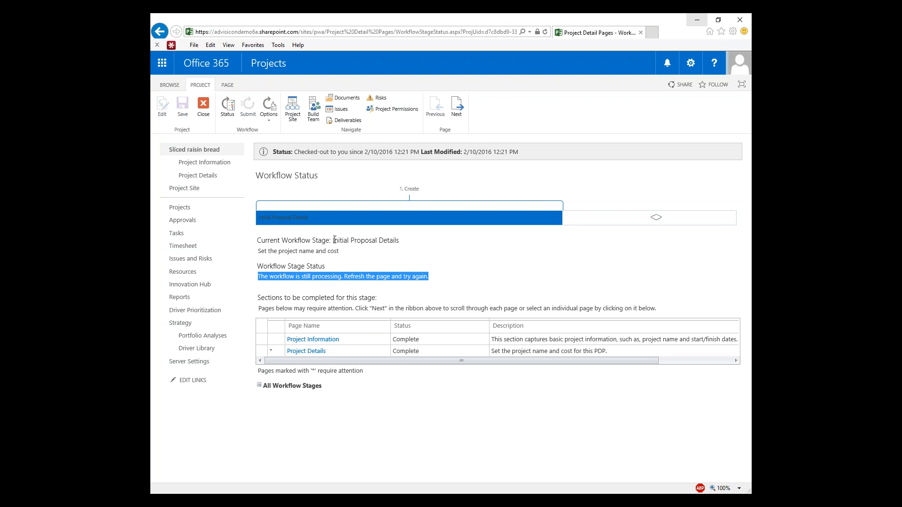
left_click(261, 252)
left_click_drag(261, 252, 360, 252)
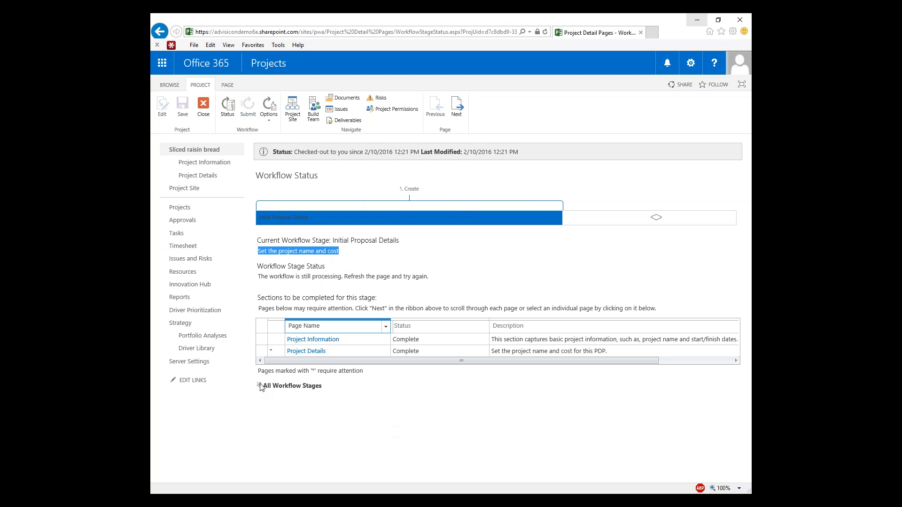
left_click(260, 386)
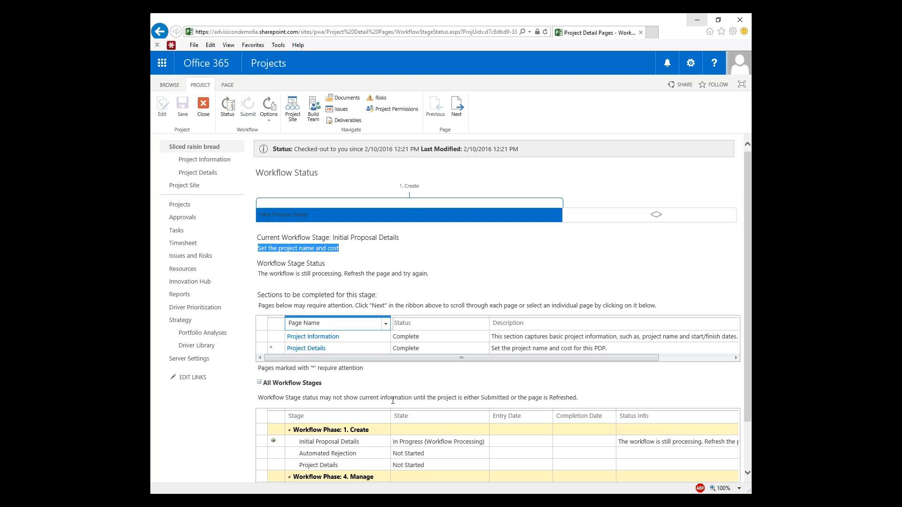
scroll(393, 400, "down", 2)
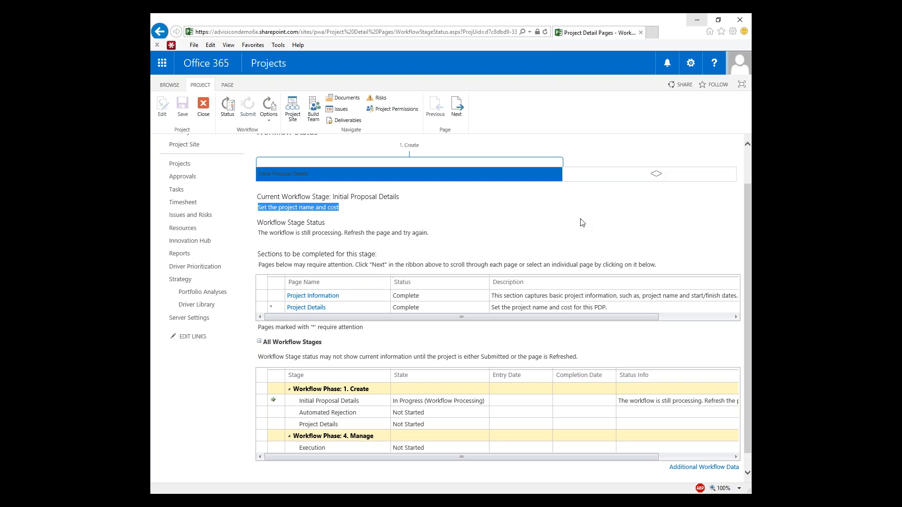
Step: Refresh the workflow status page and submit the Sliced raisin bread project as a proposal
key("F5")
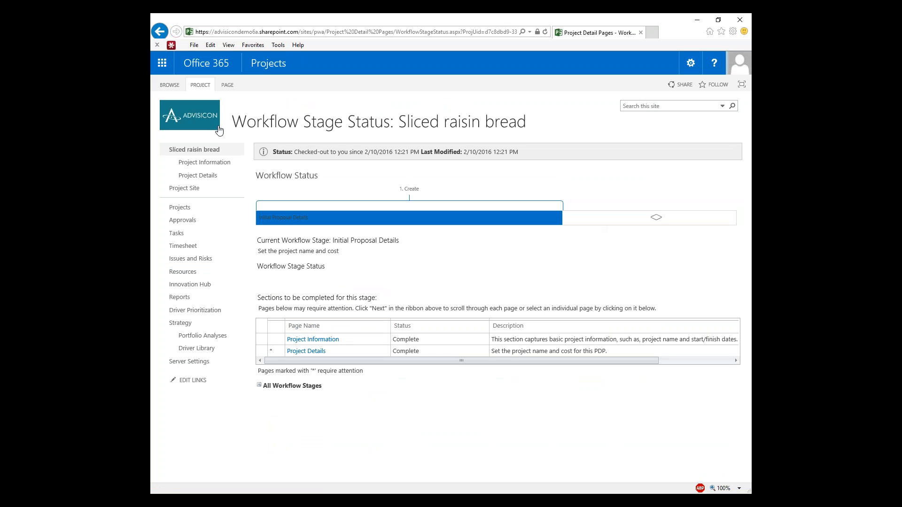
left_click(200, 86)
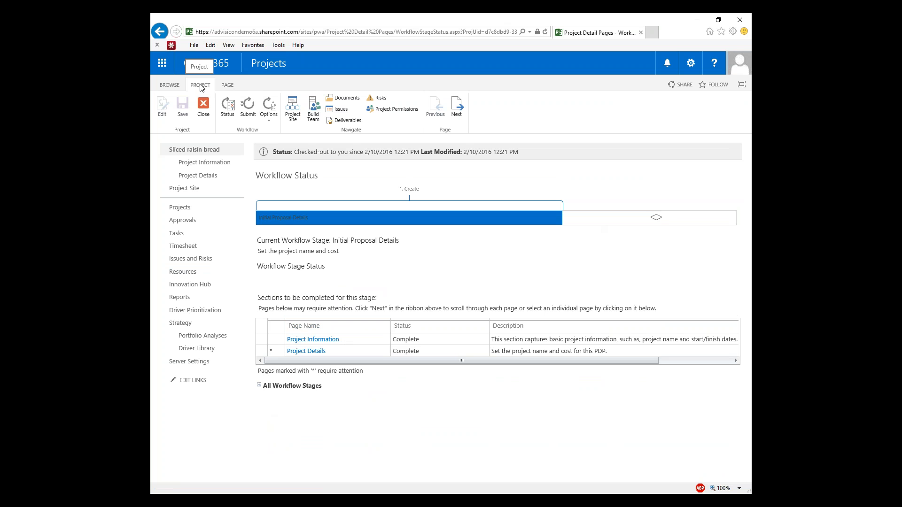
left_click(248, 109)
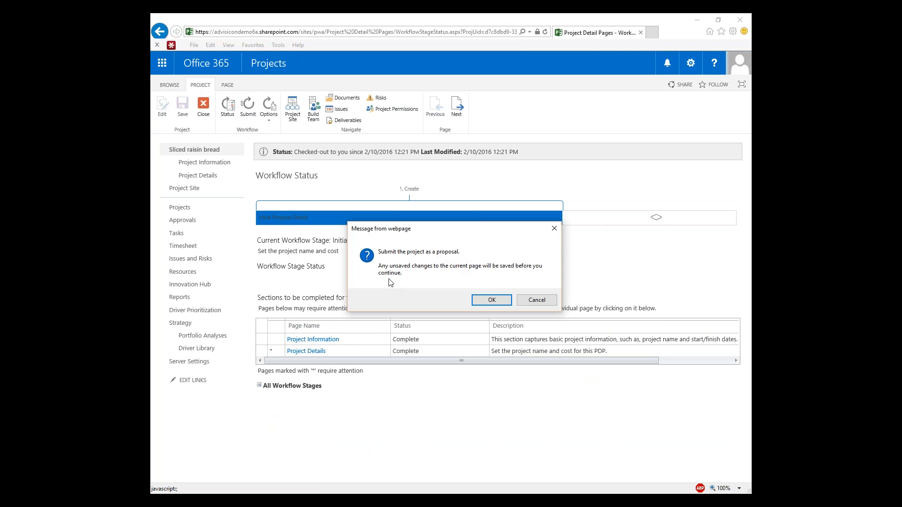
left_click(494, 299)
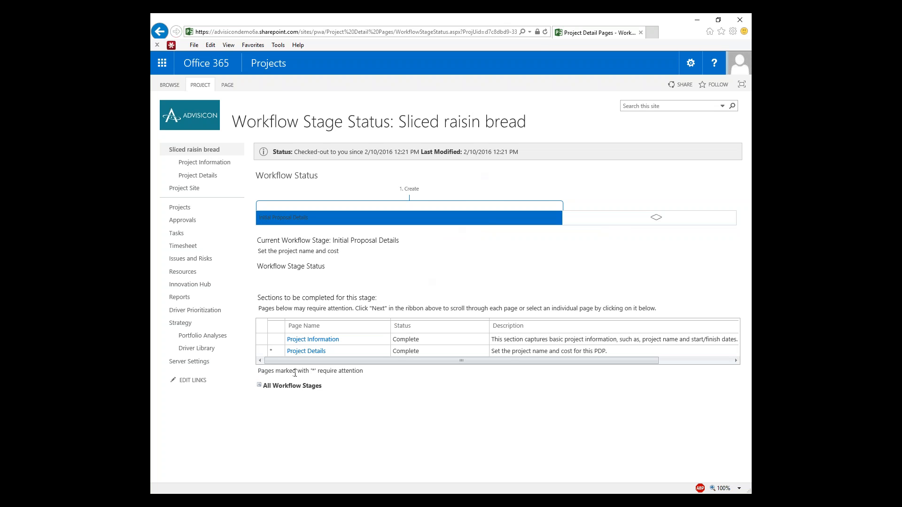
Step: Refresh the submitted project's status page and examine the state of all its workflow stages
left_click(545, 32)
left_click(259, 386)
scroll(494, 385, "down", 2)
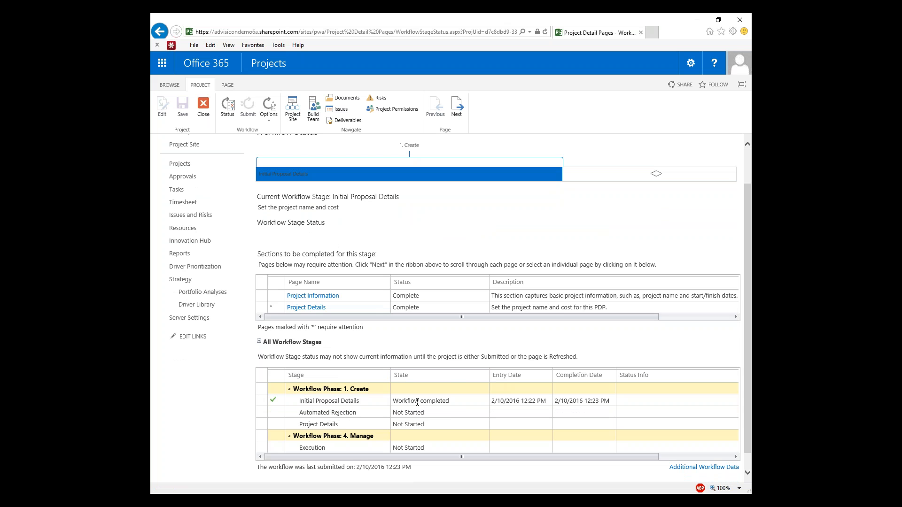
left_click(545, 31)
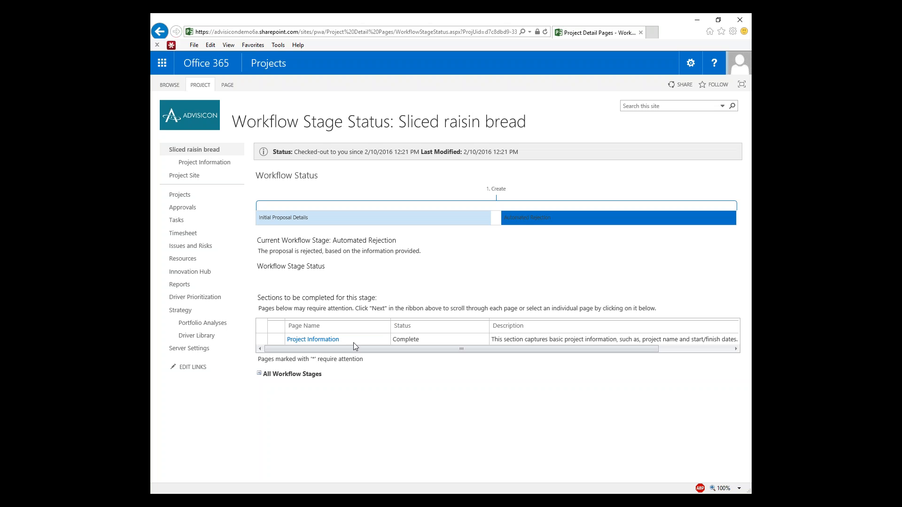
left_click(259, 374)
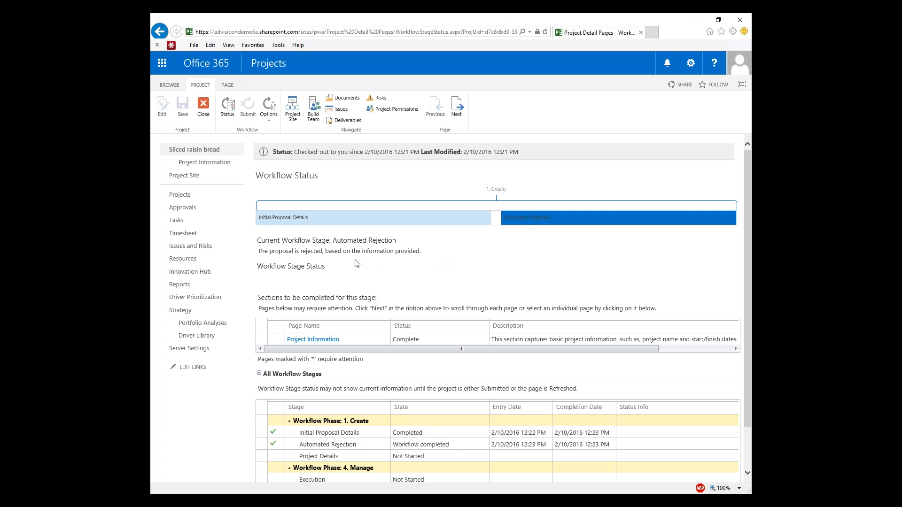
Step: Close the Sliced raisin bread project and check it in
left_click(188, 175)
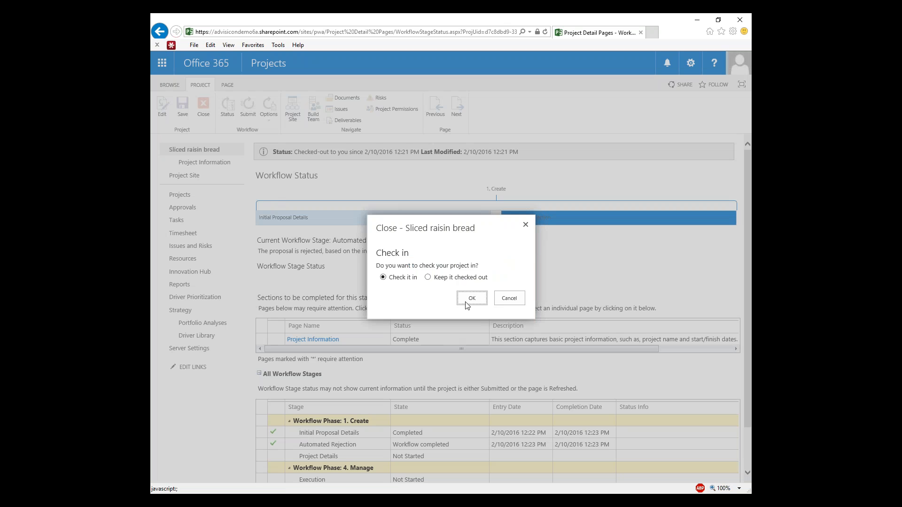
left_click(470, 299)
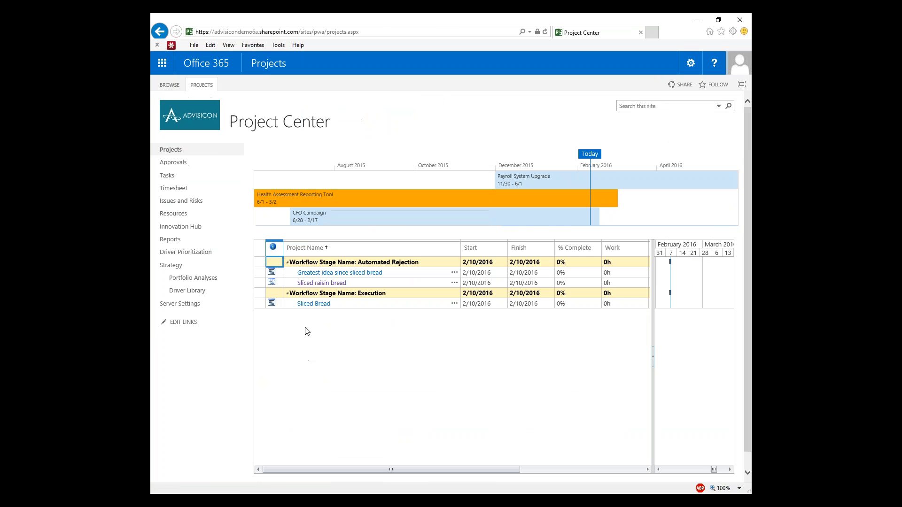
Step: Create a project of type New project submission named "Yet another great idea from the crowd" with a _Proposal Cost of 15000
left_click(198, 88)
left_click(162, 111)
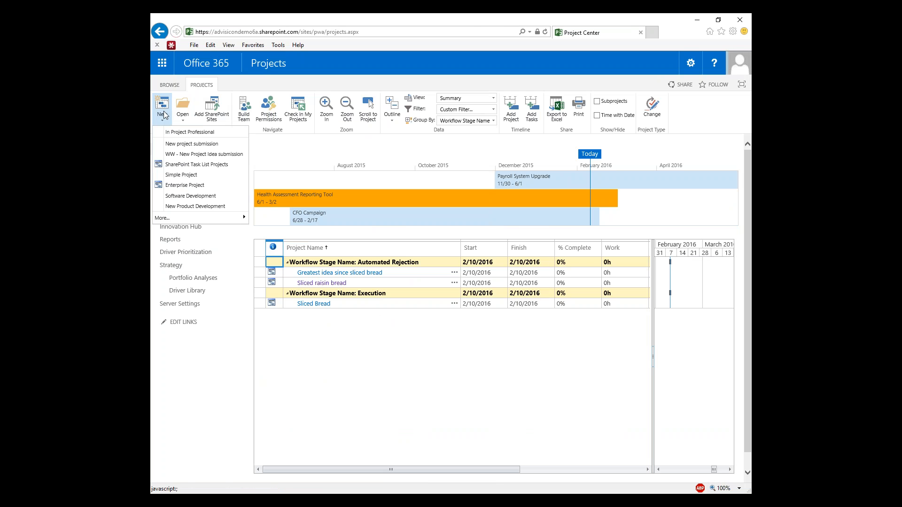
left_click(175, 145)
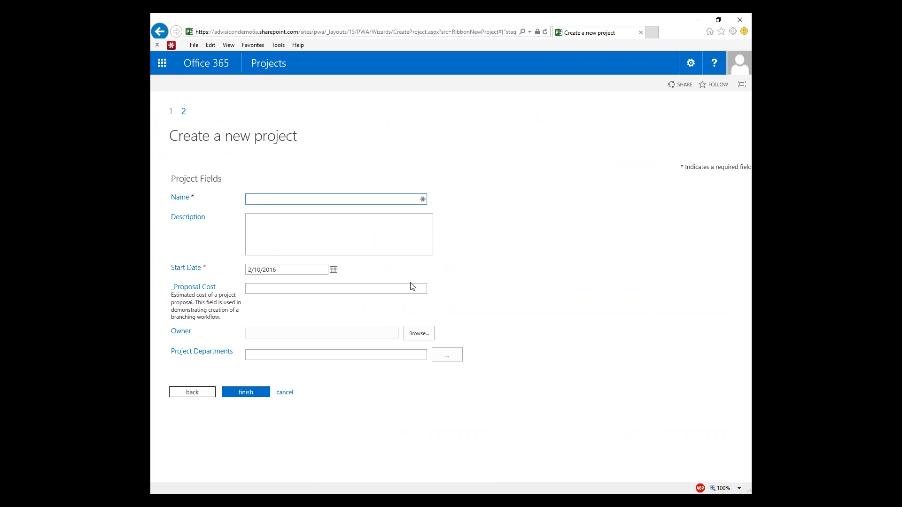
type("Yet another great idea from the crowd")
left_click(393, 290)
type("15000")
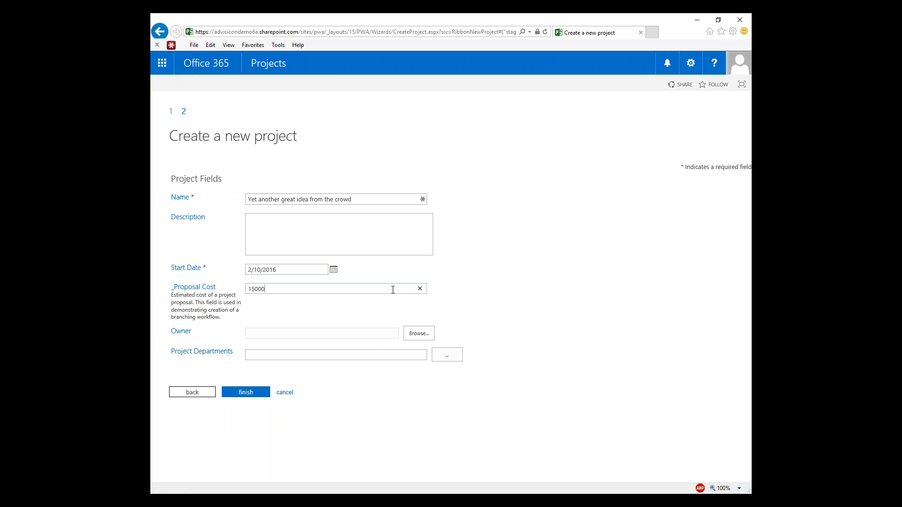
key("Tab")
left_click(254, 393)
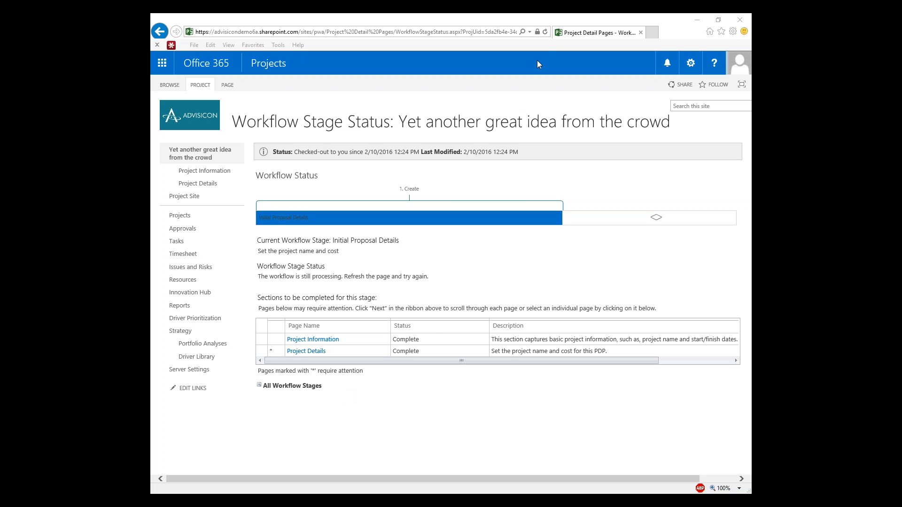
Step: Refresh the workflow status page, expand all workflow stages, and submit the new project as a proposal
left_click(545, 33)
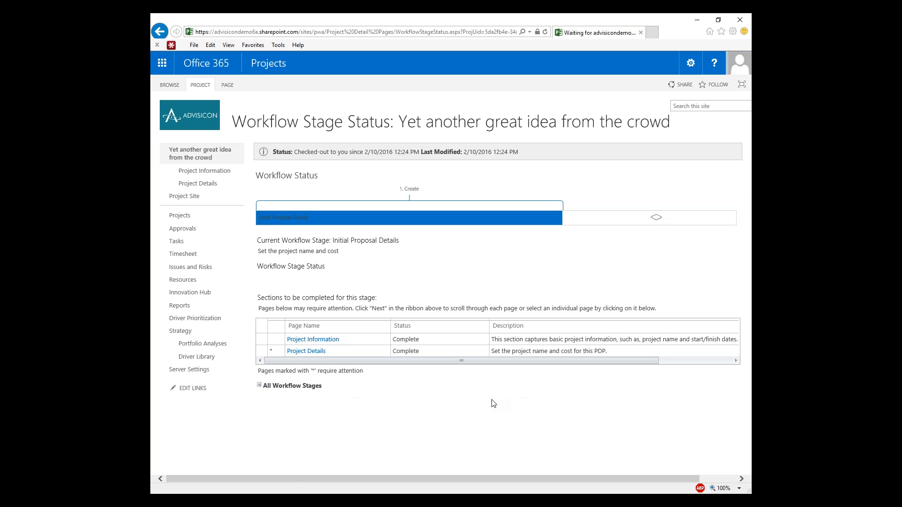
left_click(266, 386)
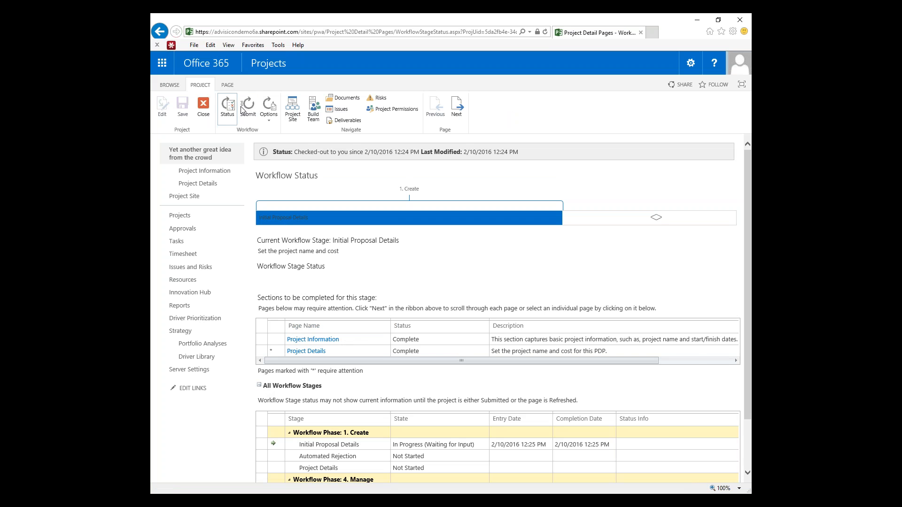
left_click(248, 114)
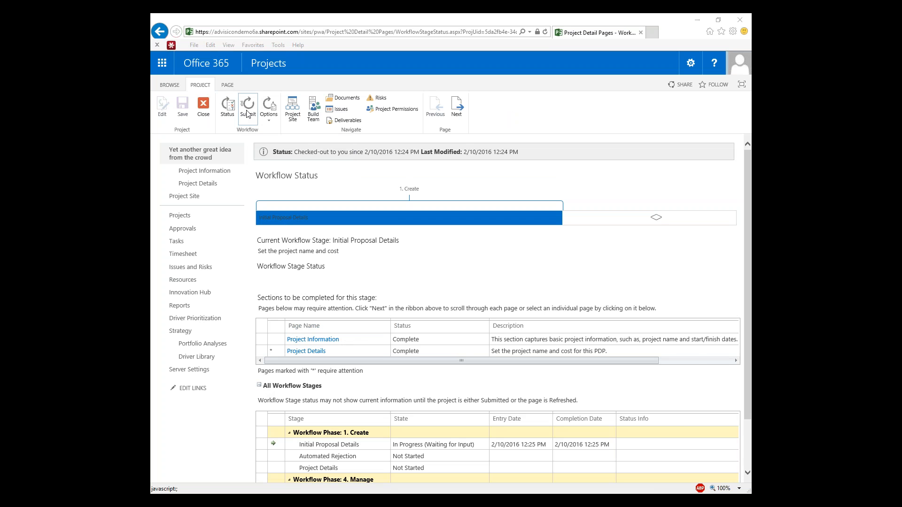
left_click(489, 301)
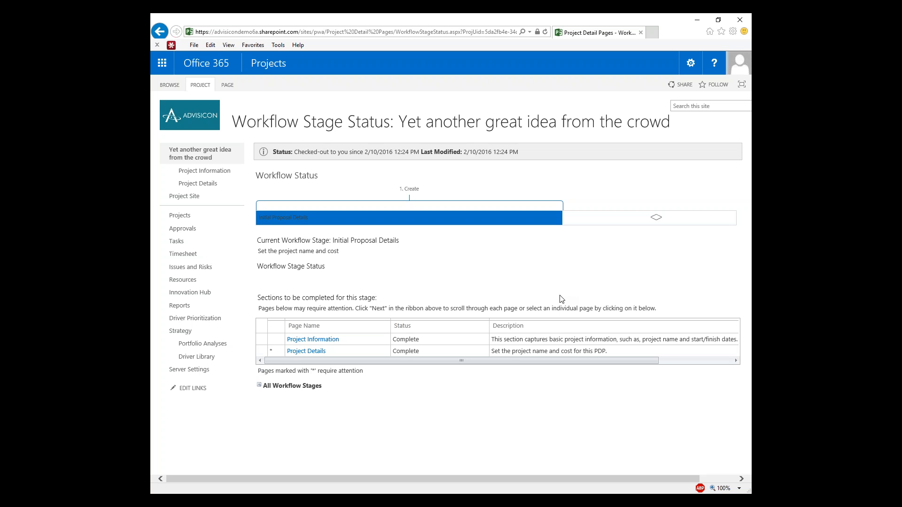
Step: Refresh the submitted project's status page repeatedly and check the progress of its stages under All Workflow Stages
left_click(259, 385)
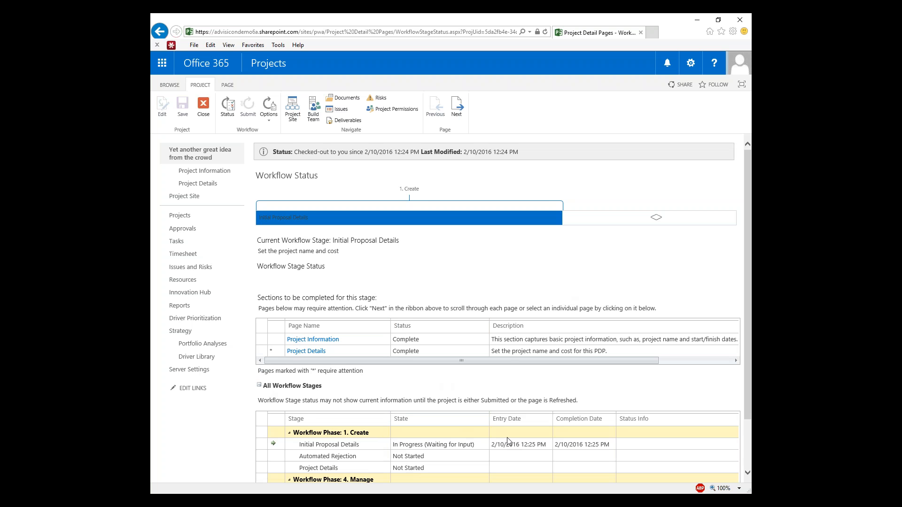
left_click_drag(748, 400, 748, 449)
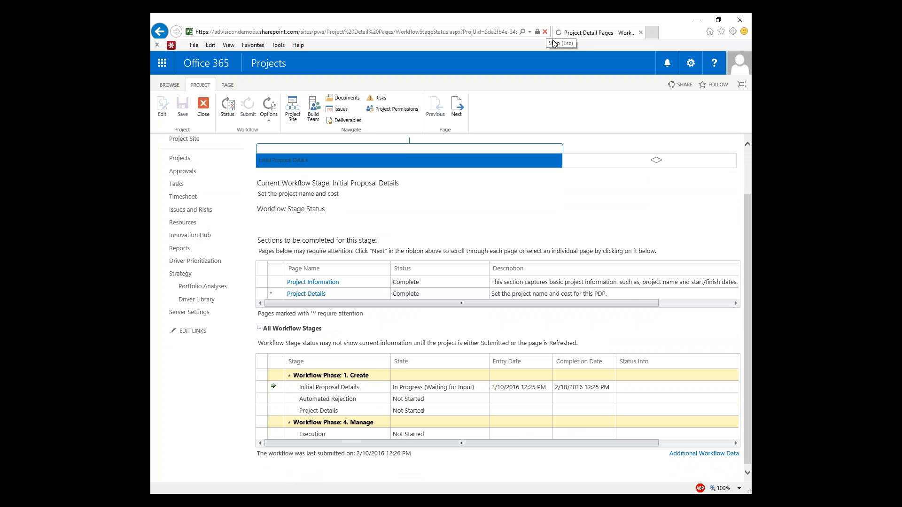
left_click(545, 32)
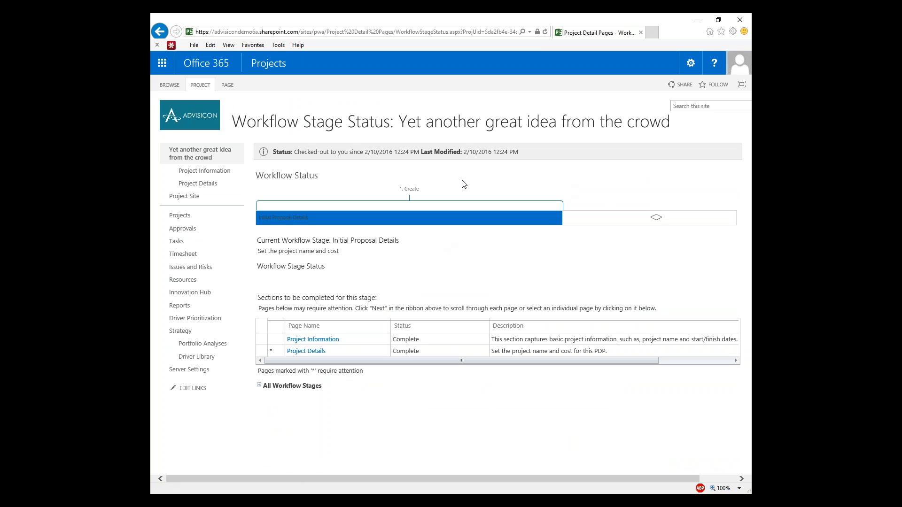
left_click(545, 32)
left_click(260, 385)
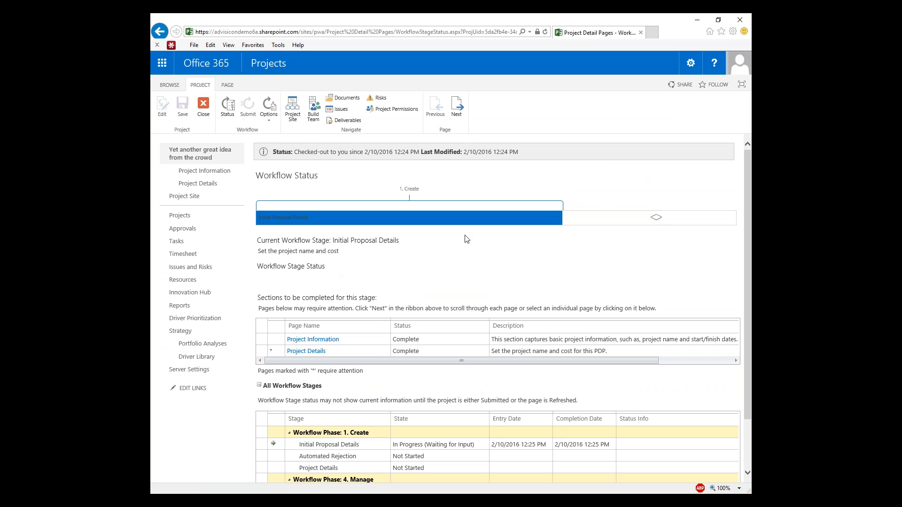
left_click(545, 32)
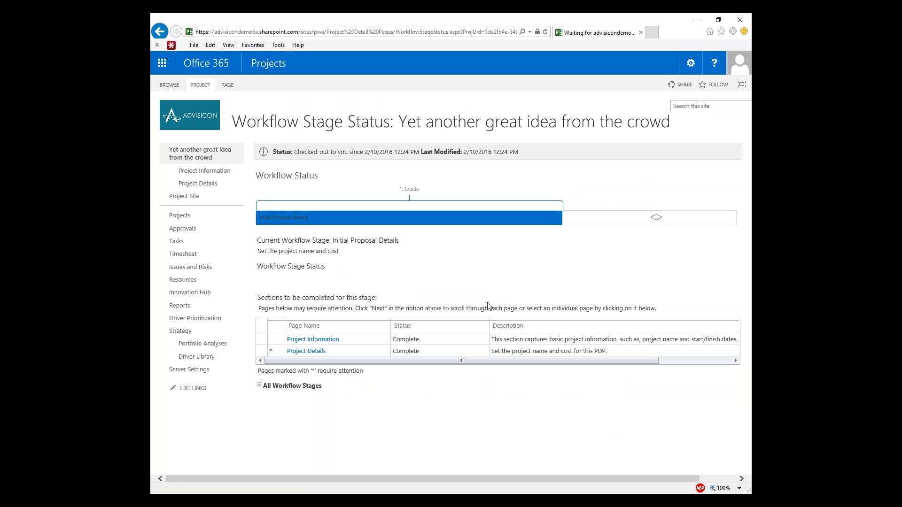
left_click(199, 86)
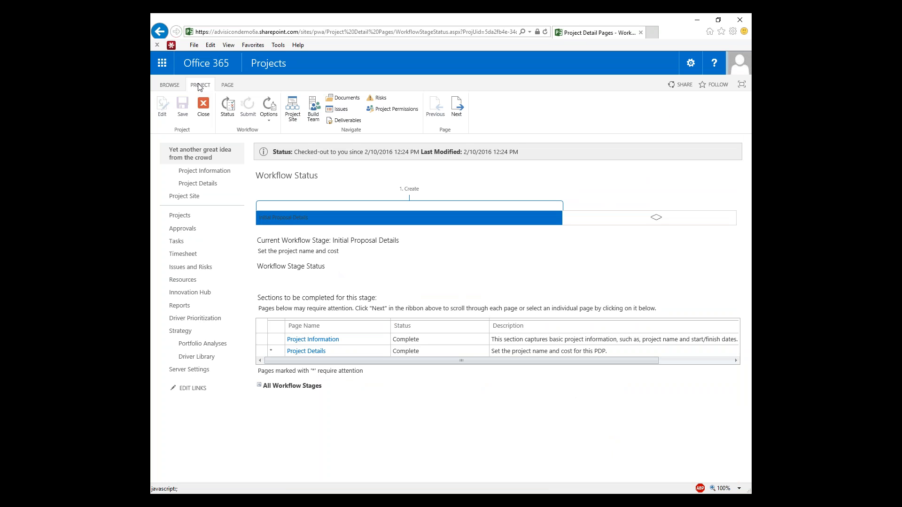
left_click(545, 32)
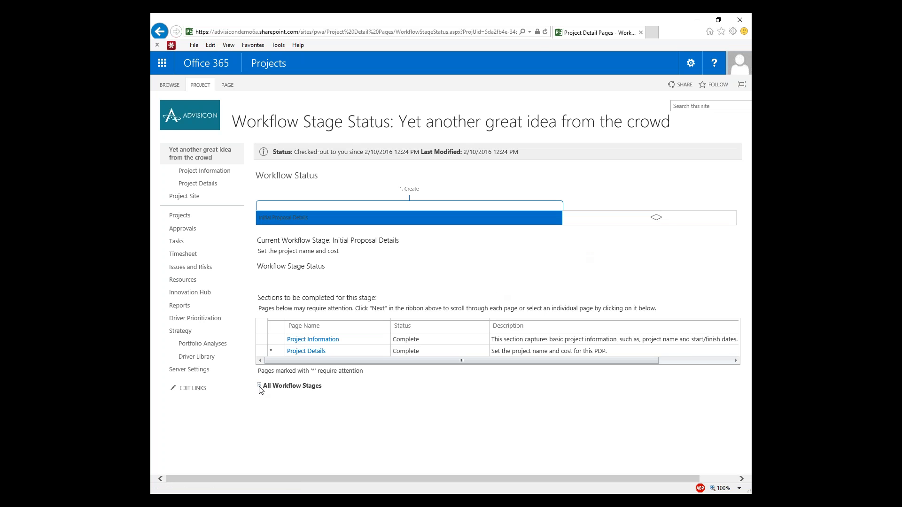
left_click(259, 386)
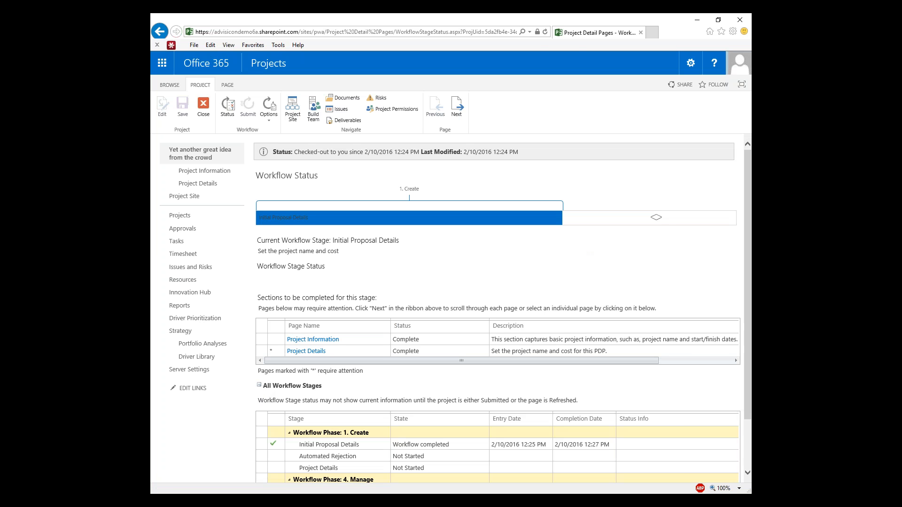
Step: Refresh the status page once more and examine the states of all workflow stages through Execution
left_click(545, 32)
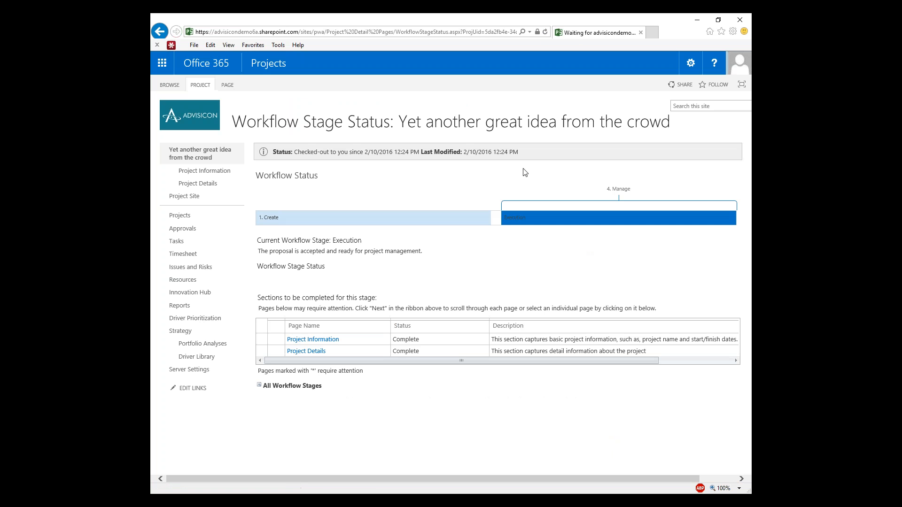
left_click(259, 386)
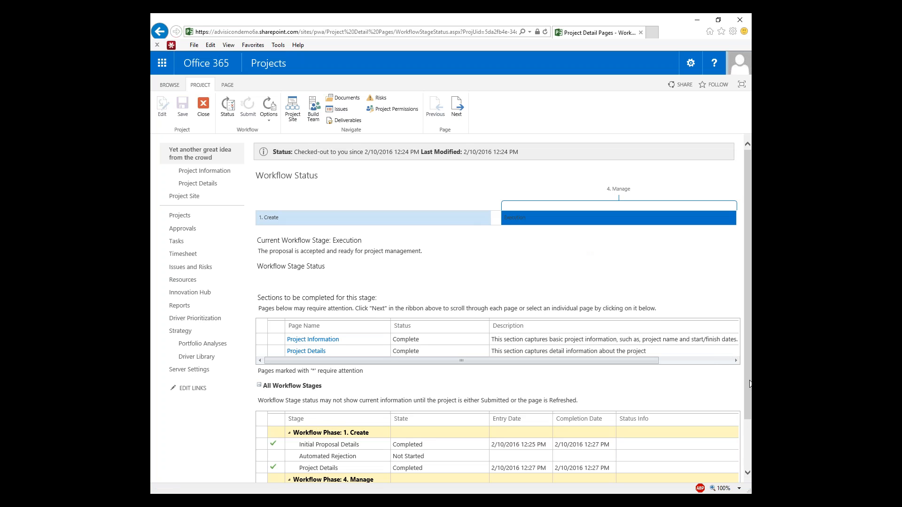
scroll(750, 387, "down", 3)
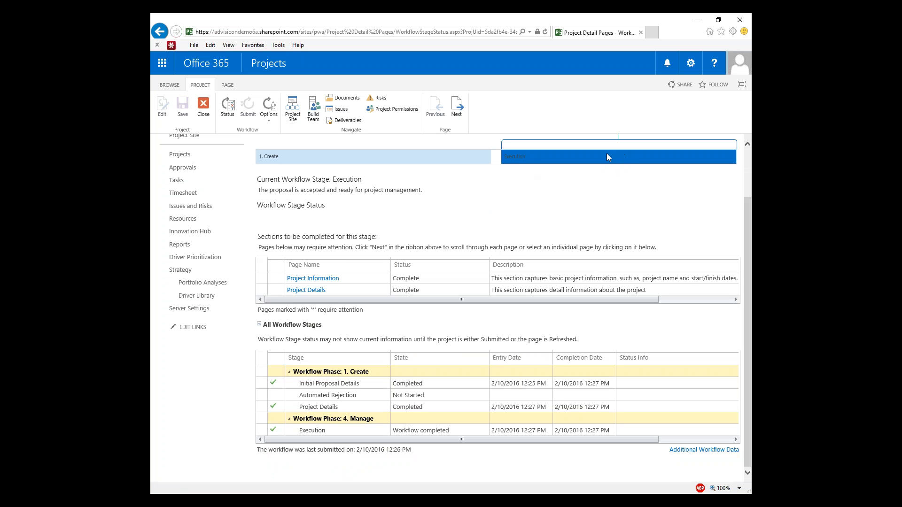
left_click(394, 431)
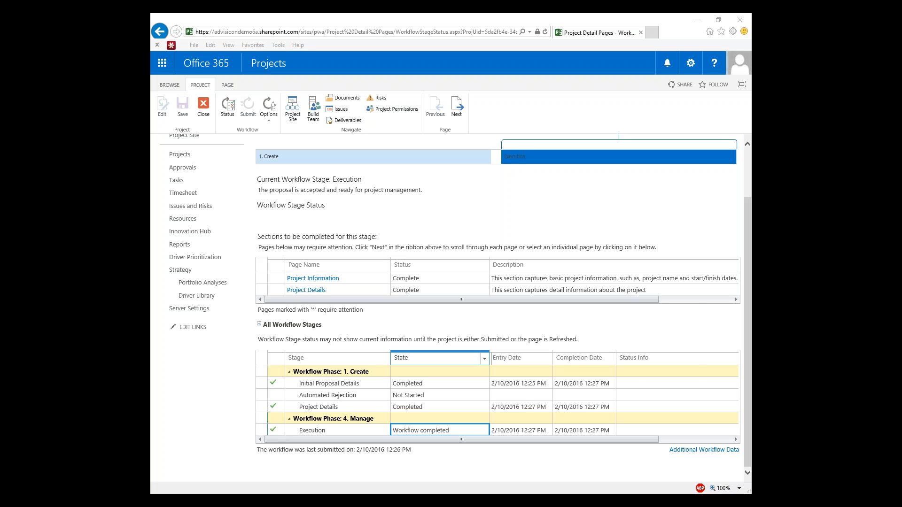
Step: Switch to the Branching Workflow diagram in Visio and start a new drawing from the Microsoft SharePoint 2013 Workflow template
key("alt+Tab")
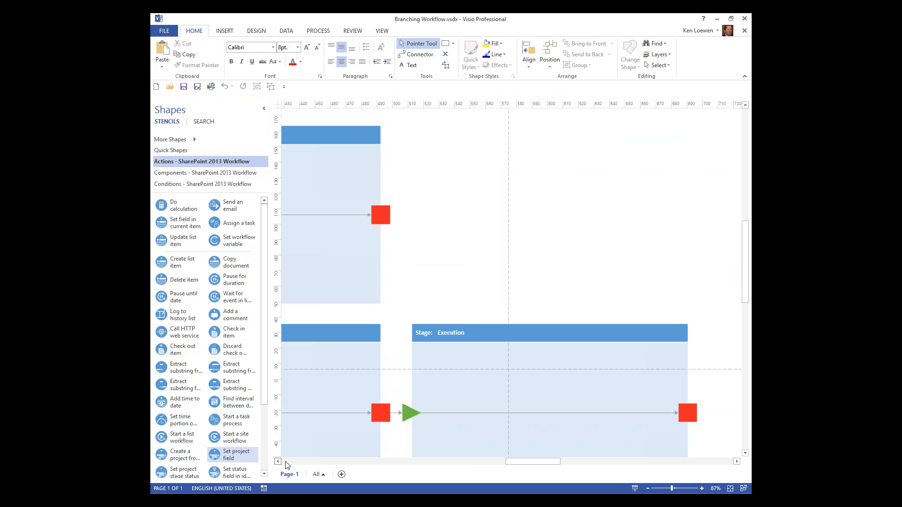
left_click_drag(525, 466, 447, 467)
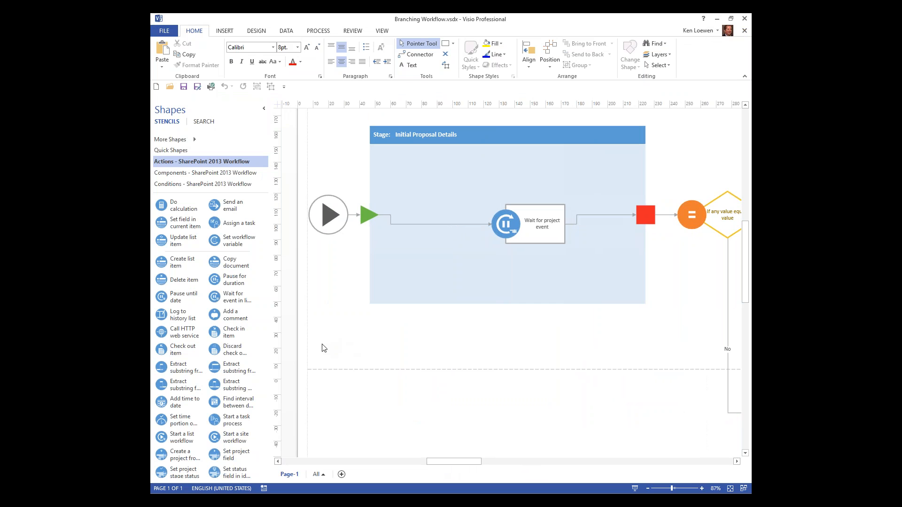
left_click(164, 30)
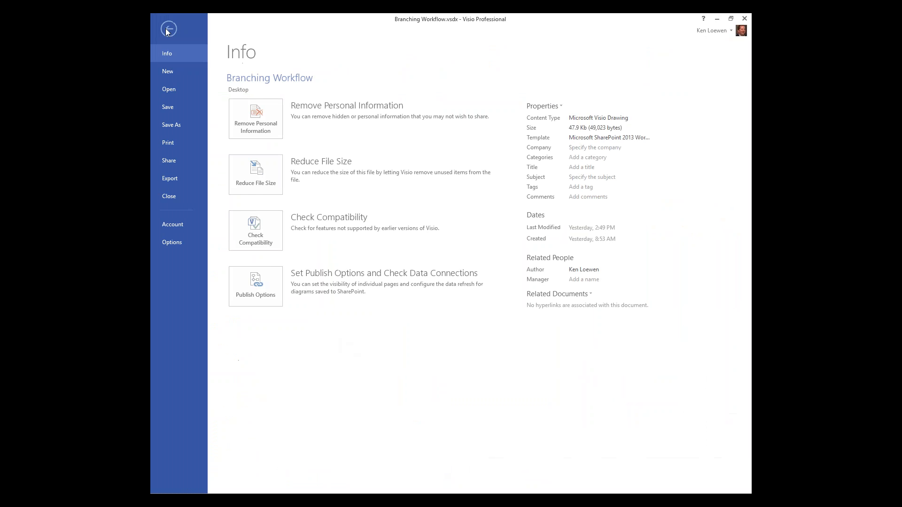
left_click(171, 71)
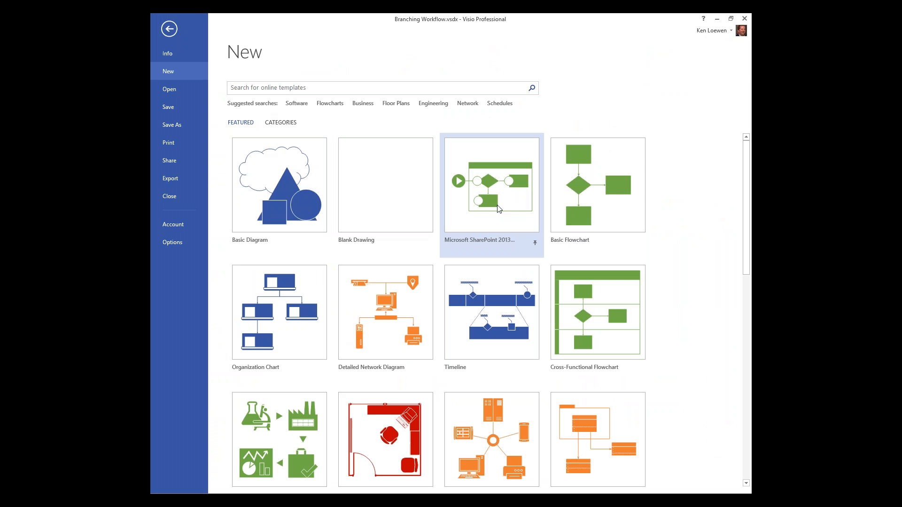
left_click(475, 200)
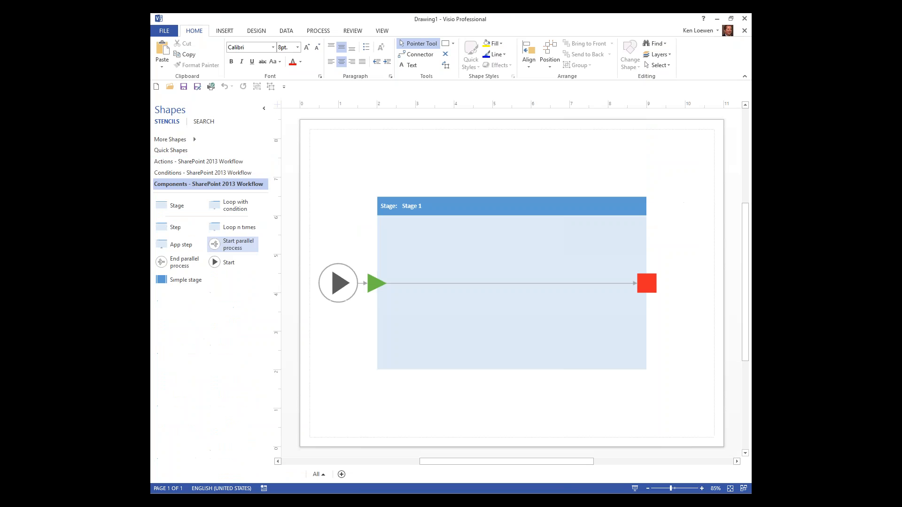
Step: Review the Actions, Conditions and Components stencils and Stage 1's action options, and return to the project's workflow status page
left_click(176, 162)
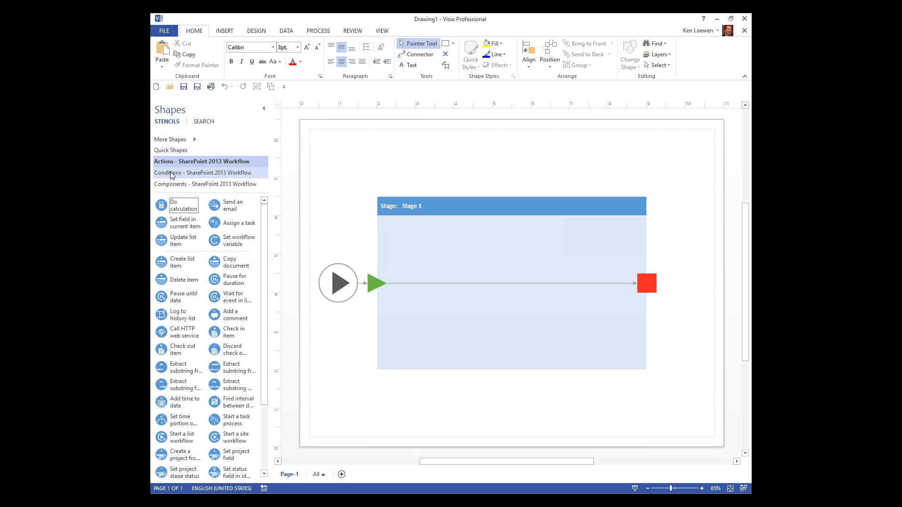
left_click(170, 174)
left_click(170, 185)
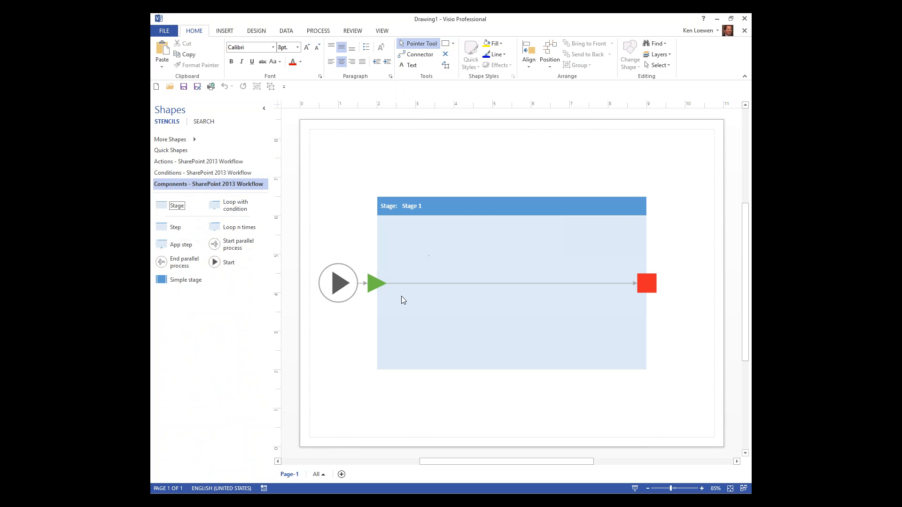
left_click(430, 241)
mouse_move(430, 204)
left_click(375, 364)
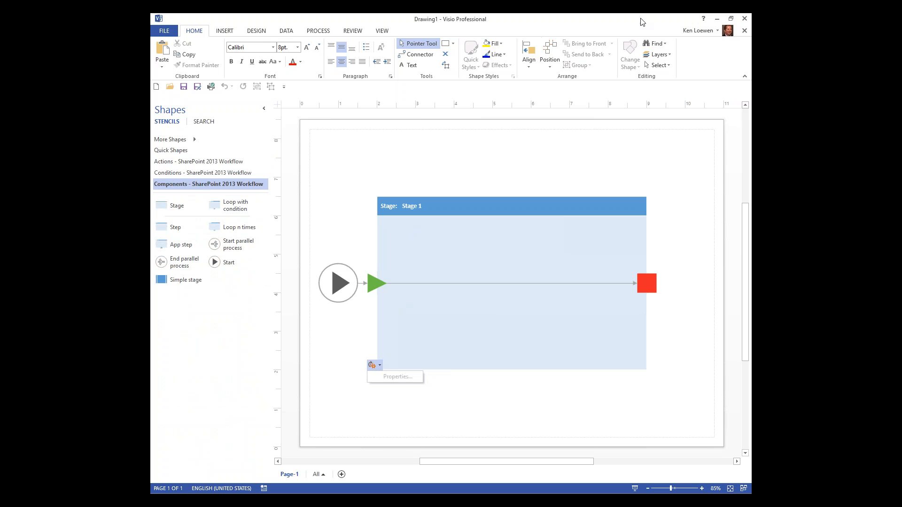
left_click(715, 16)
left_click(716, 19)
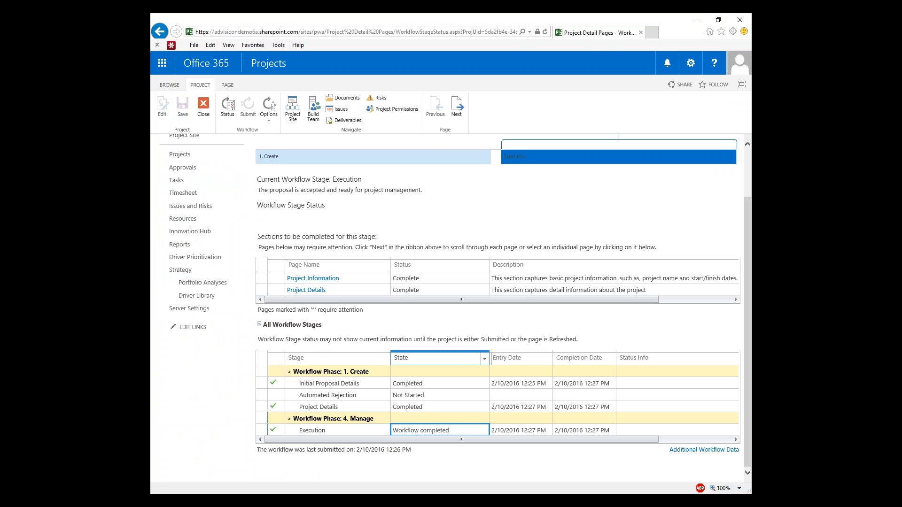
key("alt+Tab")
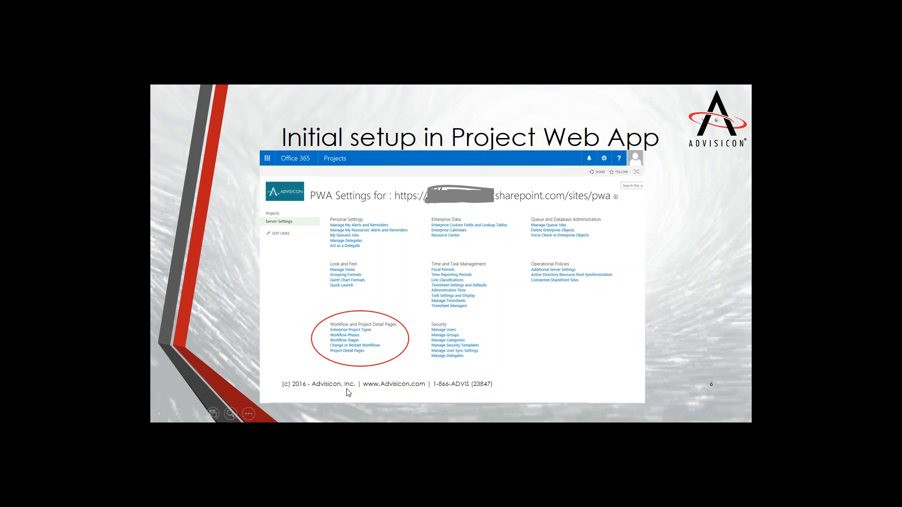
left_click(227, 401)
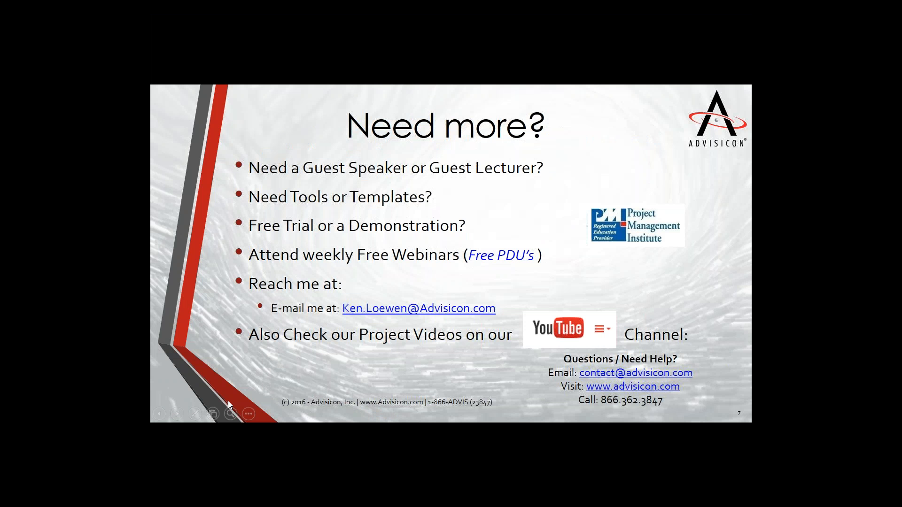